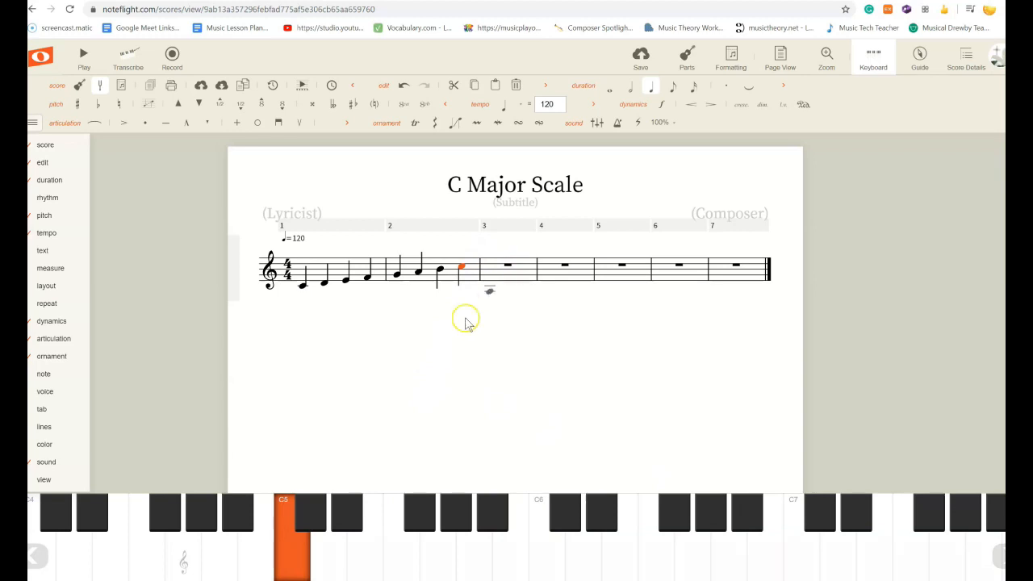
Finish the first scale with C5 in measure 2, then lower the following note in measure 3 to C4.
{"action": "left_click", "coordinate": [295, 563]}
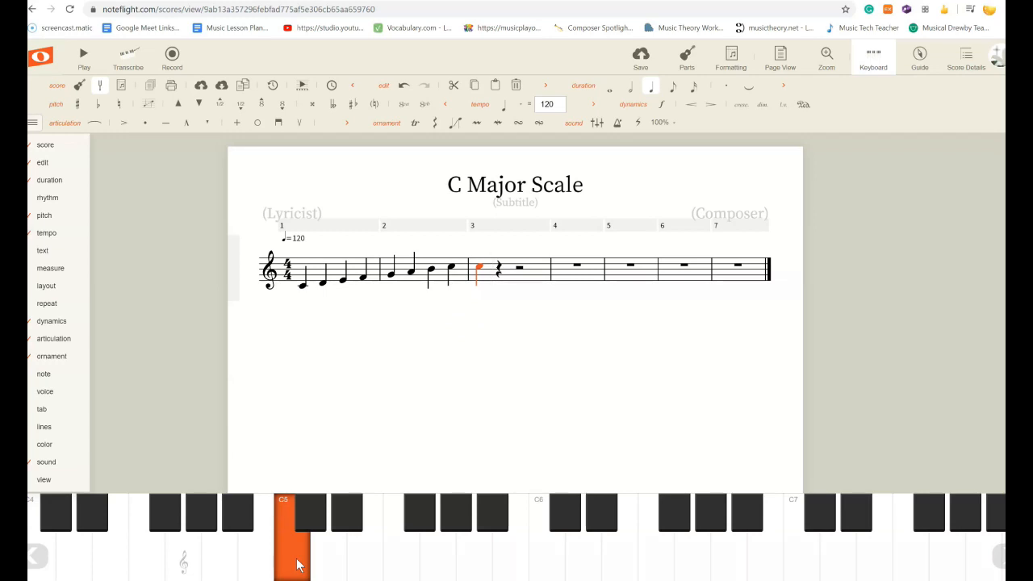
{"action": "key", "text": "Down"}
{"action": "key", "text": "Down"}
{"action": "key", "text": "Down"}
{"action": "key", "text": "Down"}
{"action": "key", "text": "Down"}
{"action": "key", "text": "Down"}
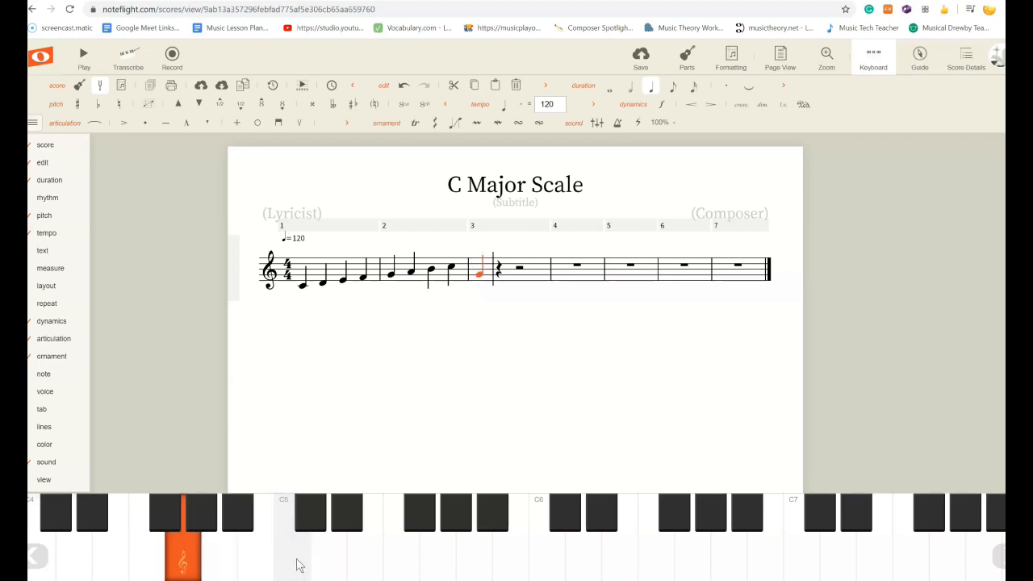
{"action": "key", "text": "Down"}
{"action": "key", "text": "Down"}
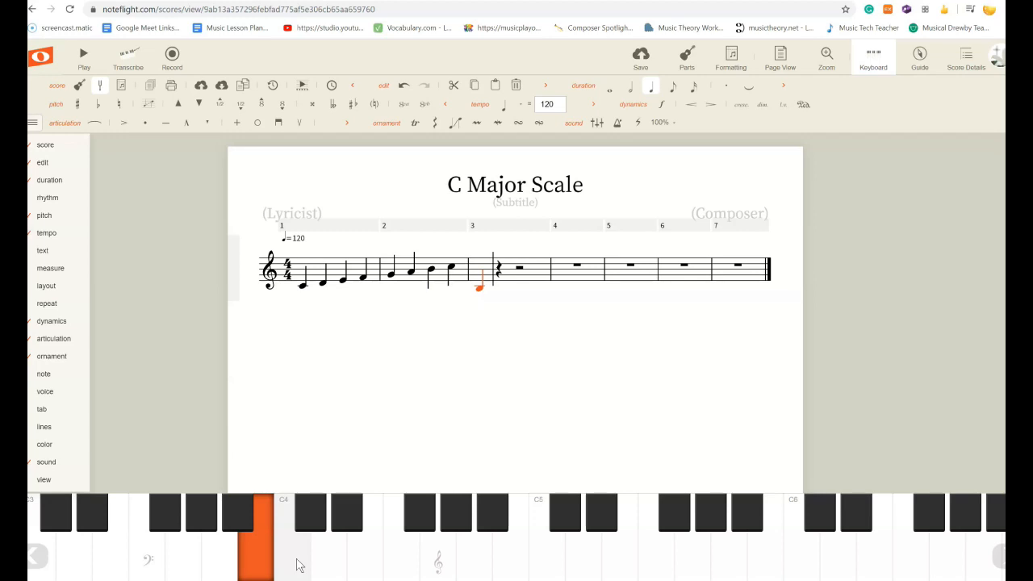
{"action": "key", "text": "Up"}
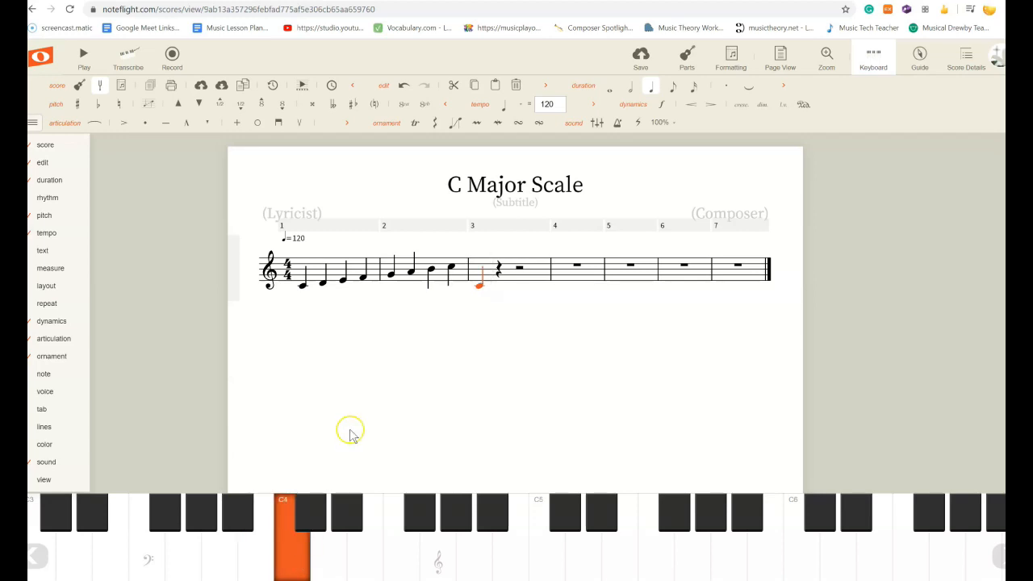
Re-enter C4 as the first note of measure 3 using the piano keyboard.
{"action": "left_click", "coordinate": [330, 555]}
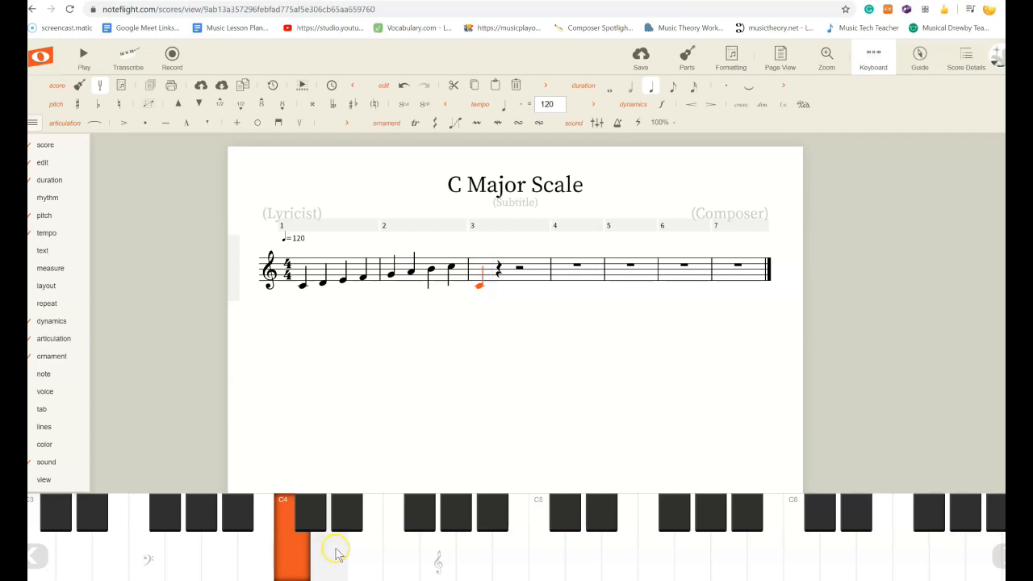
{"action": "left_click", "coordinate": [480, 287]}
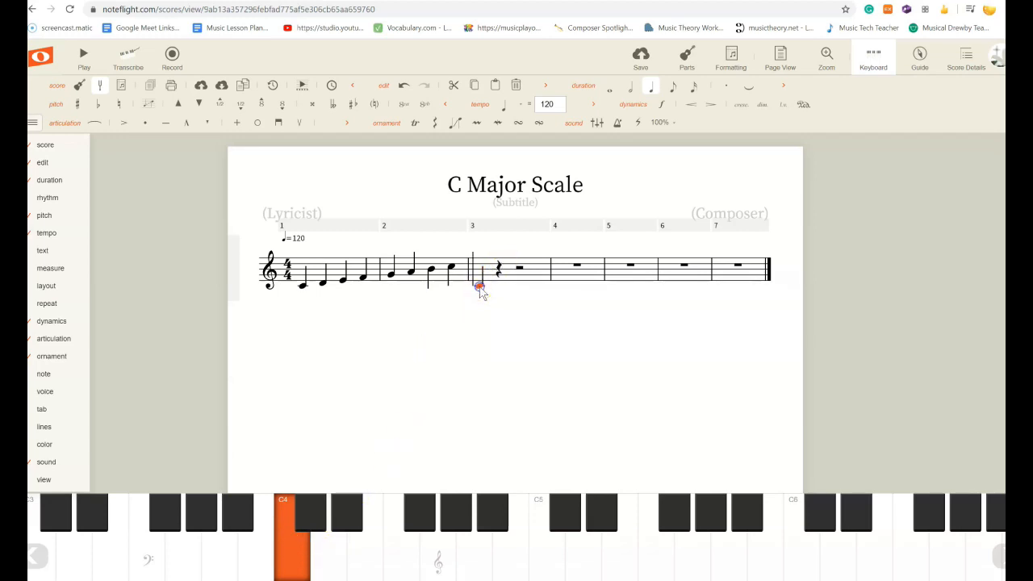
{"action": "left_click", "coordinate": [331, 555]}
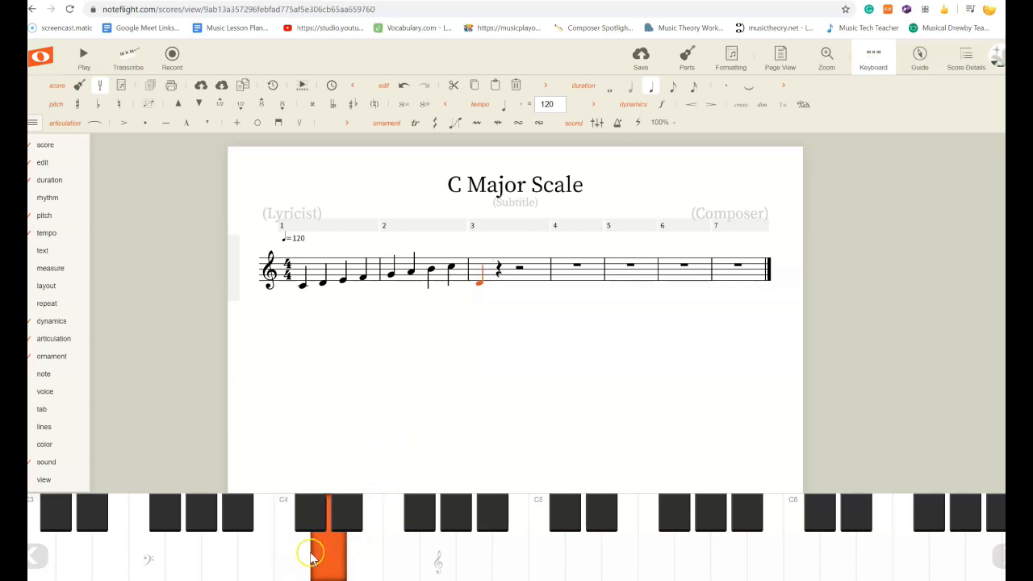
{"action": "left_click", "coordinate": [297, 557]}
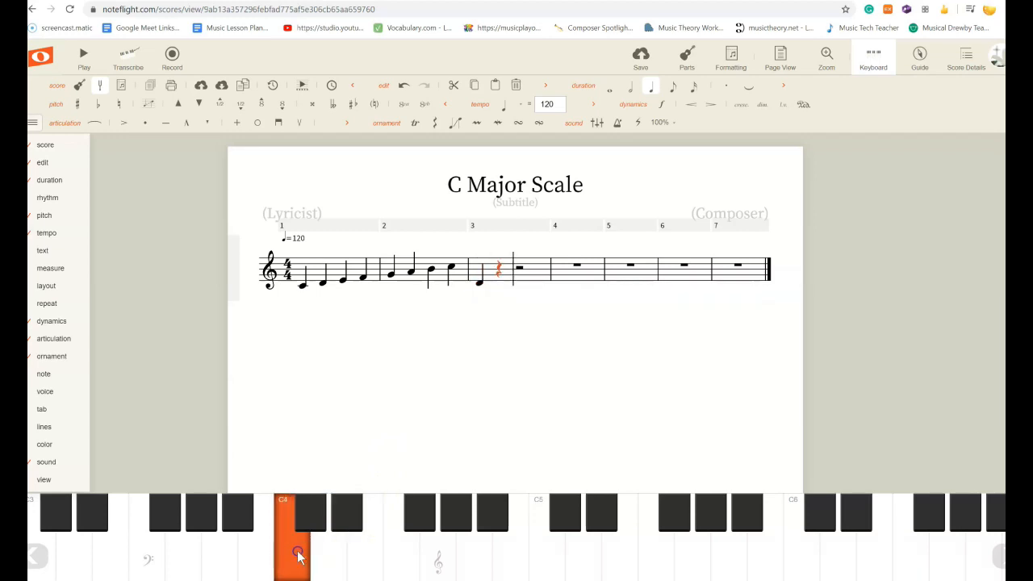
{"action": "left_click", "coordinate": [480, 286]}
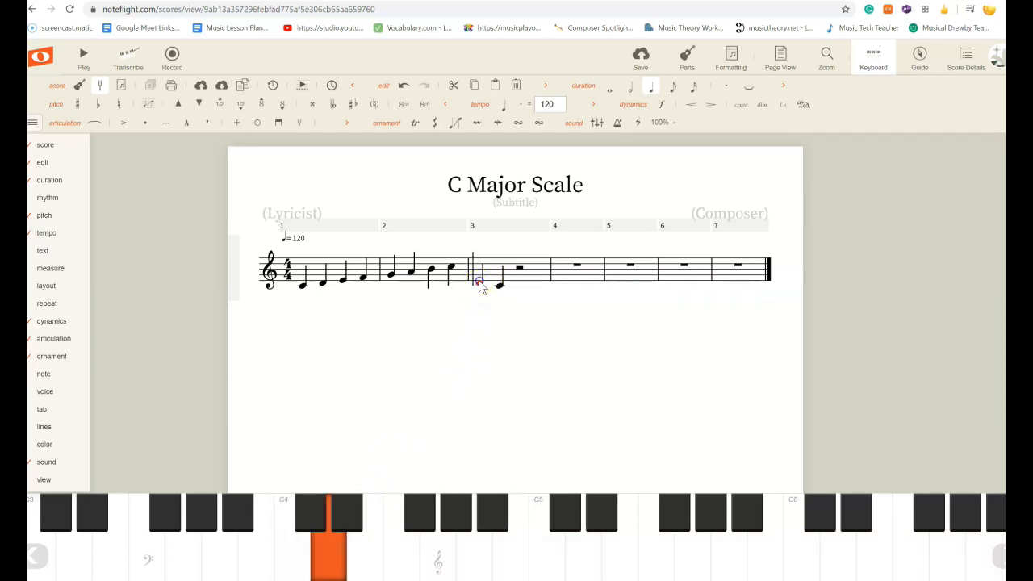
{"action": "left_click", "coordinate": [292, 554]}
{"action": "left_click", "coordinate": [498, 284]}
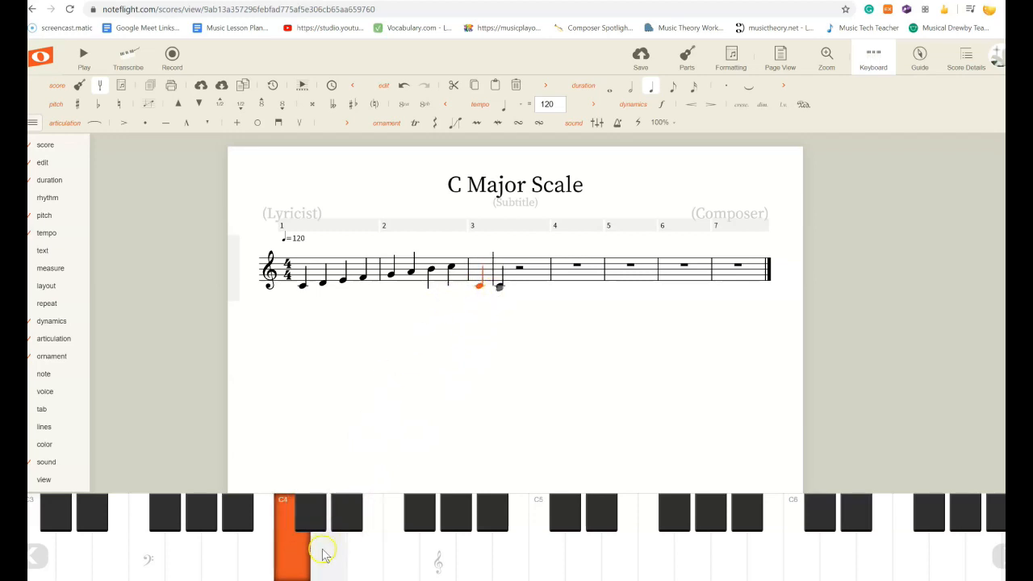
Enter D4, E4, F4, G4, A4, B4 and C5 to complete a second C major scale in measures 3–4.
{"action": "left_click", "coordinate": [329, 554]}
{"action": "left_click", "coordinate": [371, 554]}
{"action": "left_click", "coordinate": [399, 554]}
{"action": "left_click", "coordinate": [436, 554]}
{"action": "left_click", "coordinate": [477, 555]}
{"action": "left_click", "coordinate": [512, 555]}
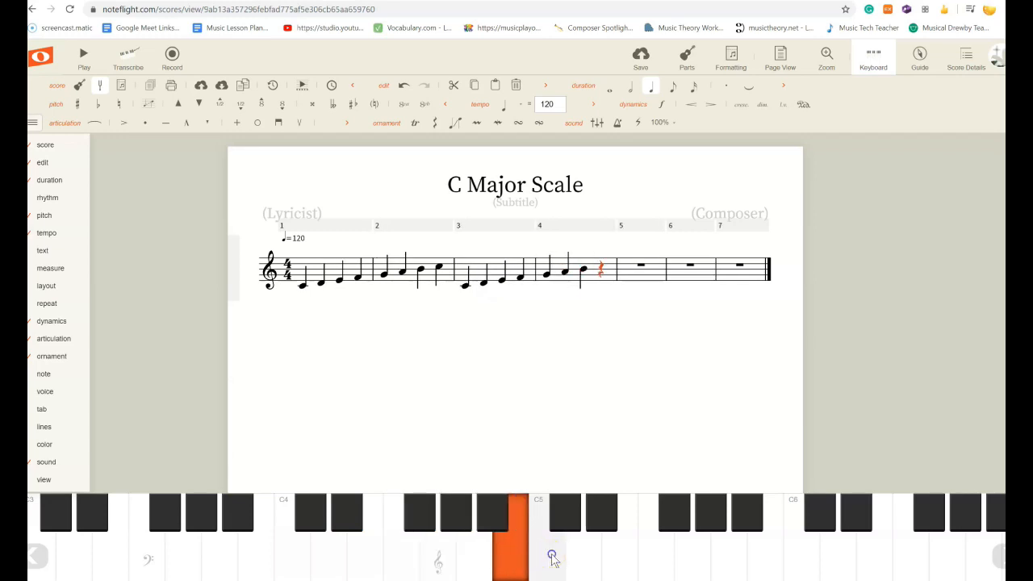
{"action": "left_click", "coordinate": [551, 556]}
Select all notes of measures 1–2 and color them Pink.
{"action": "left_click", "coordinate": [549, 381]}
{"action": "left_click", "coordinate": [656, 467]}
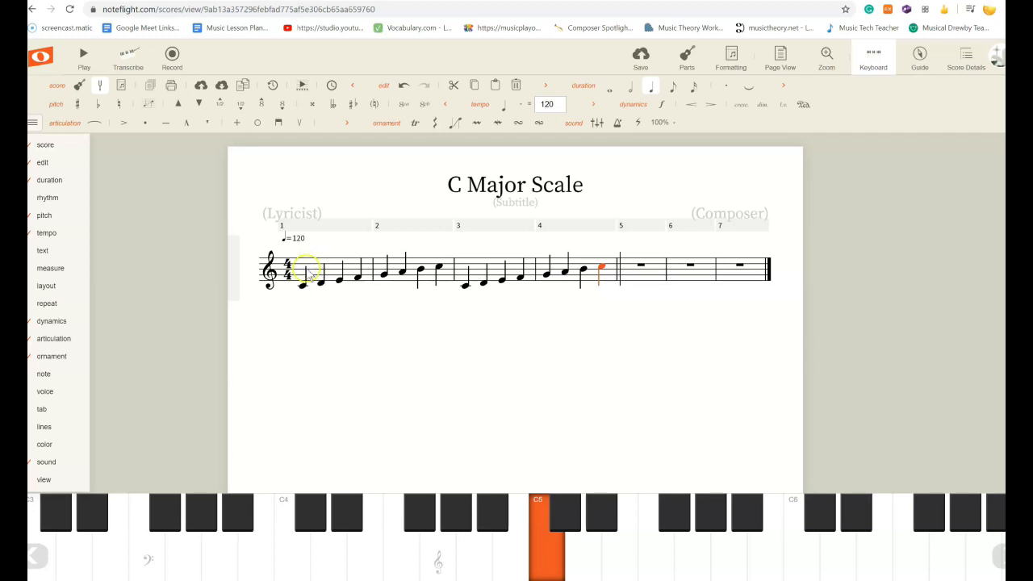
{"action": "left_click", "coordinate": [304, 287]}
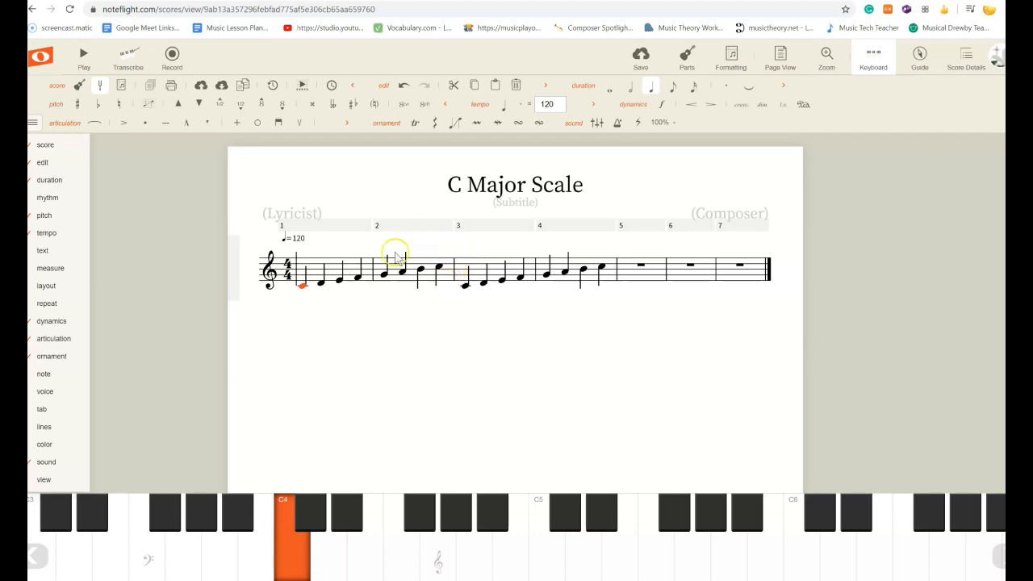
{"action": "left_click", "coordinate": [441, 269], "text": "shift"}
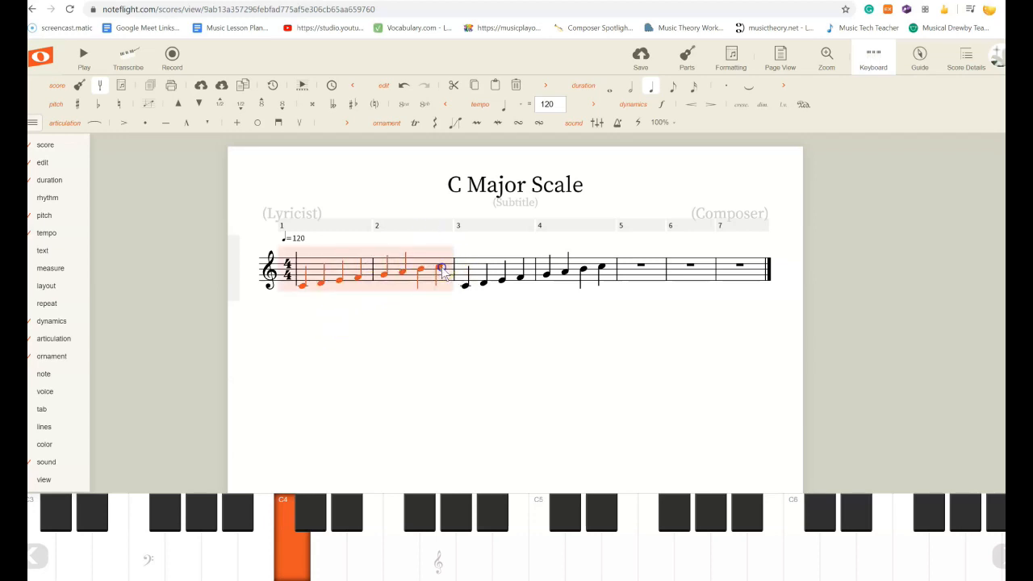
{"action": "mouse_move", "coordinate": [56, 444]}
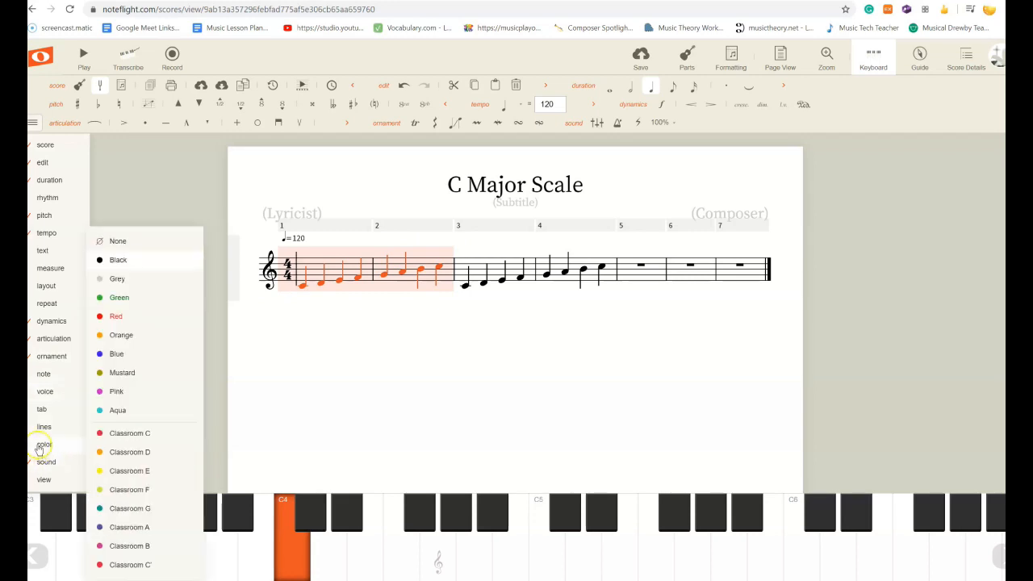
{"action": "left_click", "coordinate": [118, 392]}
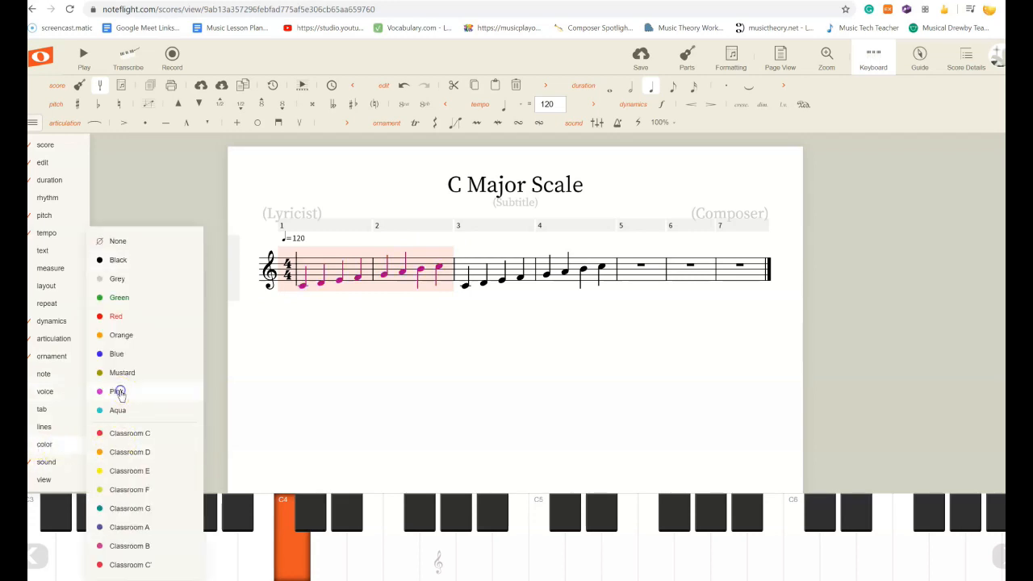
Select each pink note of the first scale in turn to hear its pitch.
{"action": "left_click", "coordinate": [304, 287]}
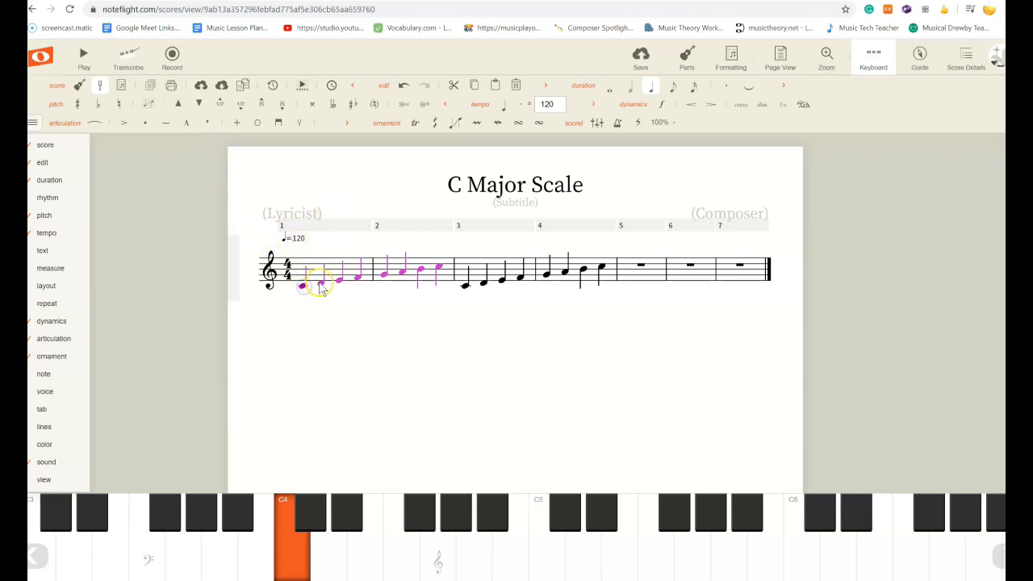
{"action": "left_click", "coordinate": [320, 284]}
{"action": "left_click", "coordinate": [338, 279]}
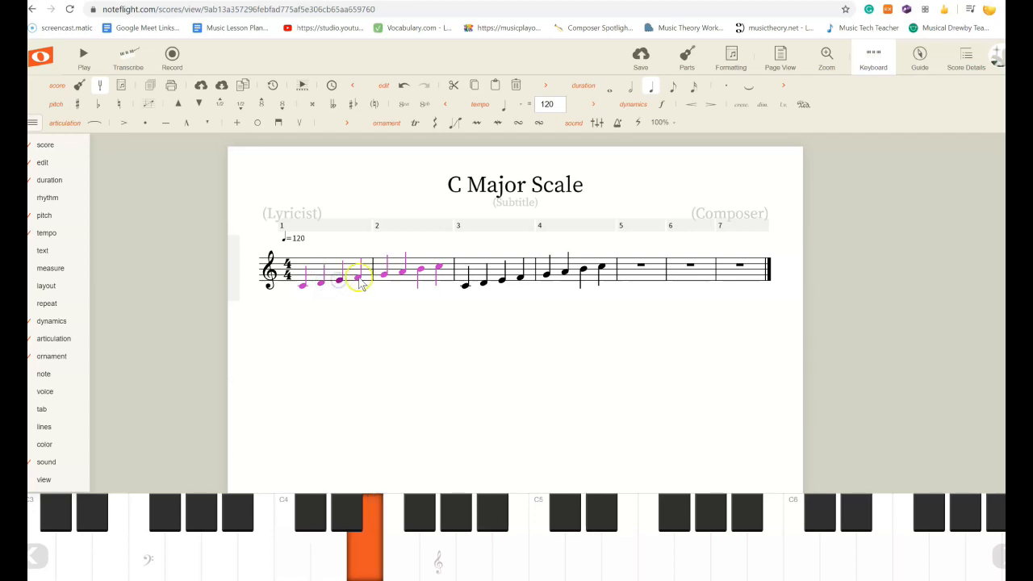
{"action": "left_click", "coordinate": [357, 277]}
{"action": "left_click", "coordinate": [359, 282]}
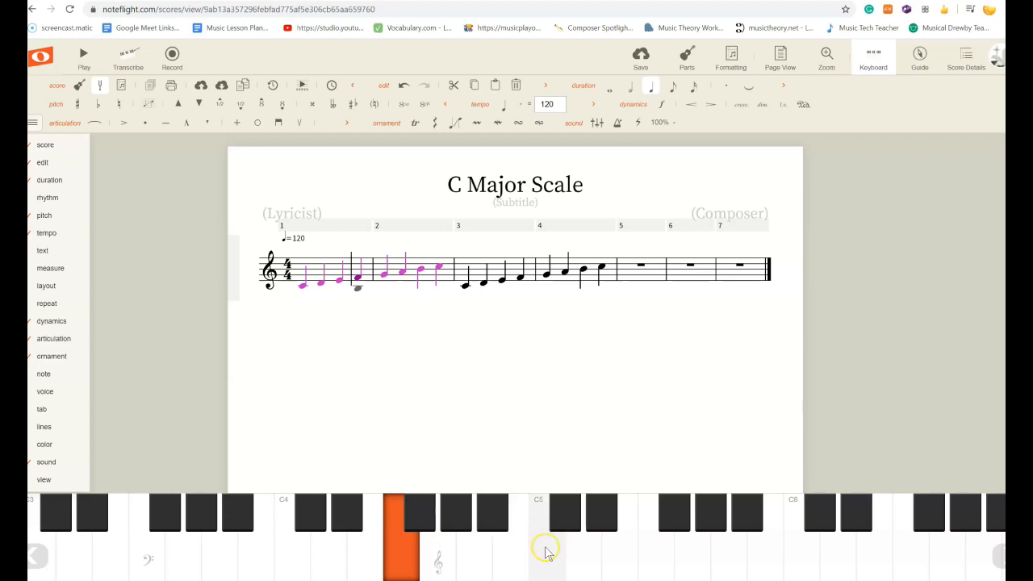
{"action": "left_click", "coordinate": [302, 286]}
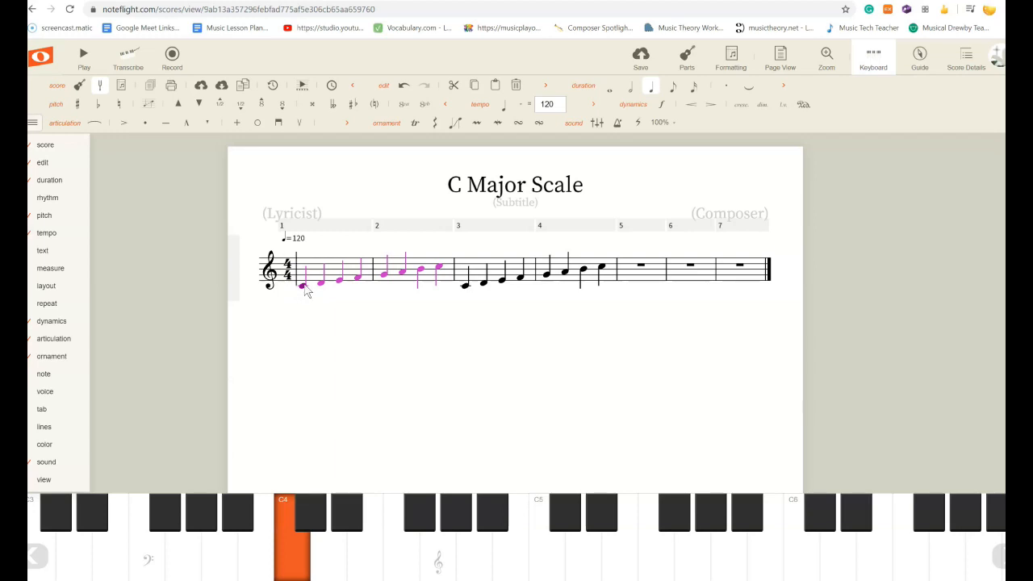
{"action": "left_click", "coordinate": [320, 282]}
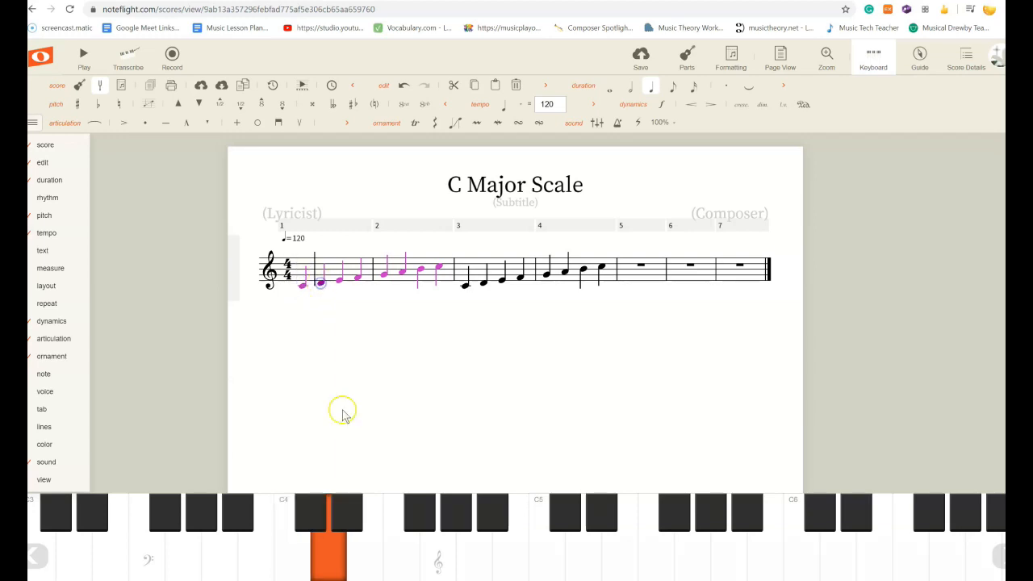
{"action": "left_click", "coordinate": [340, 280]}
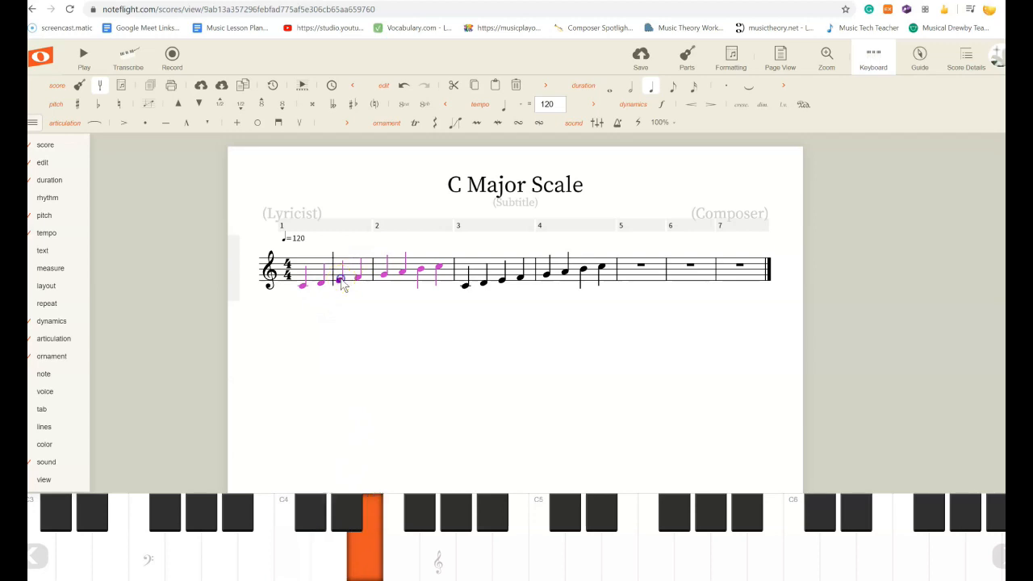
{"action": "left_click", "coordinate": [357, 276]}
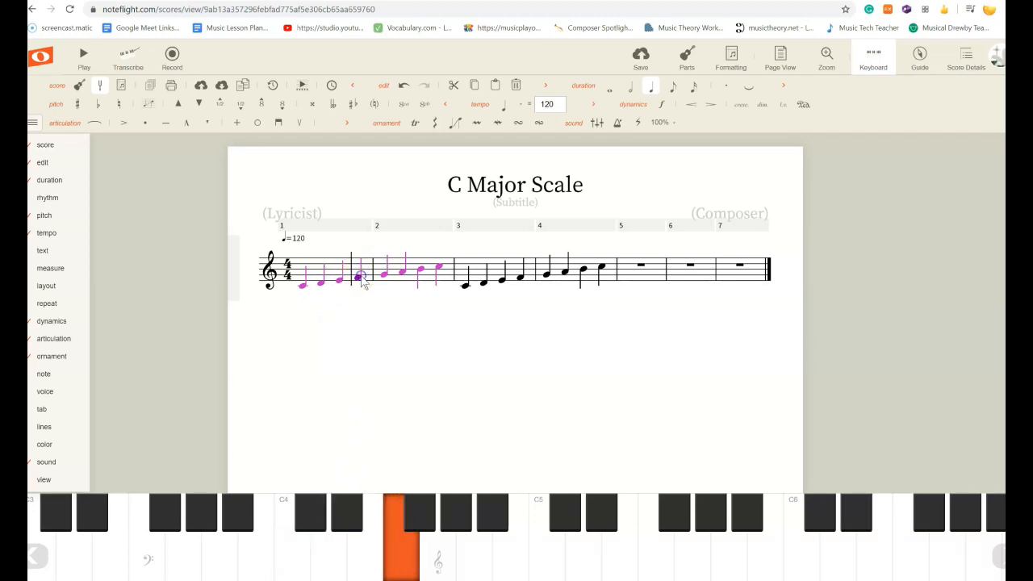
{"action": "left_click", "coordinate": [384, 274]}
{"action": "left_click", "coordinate": [403, 274]}
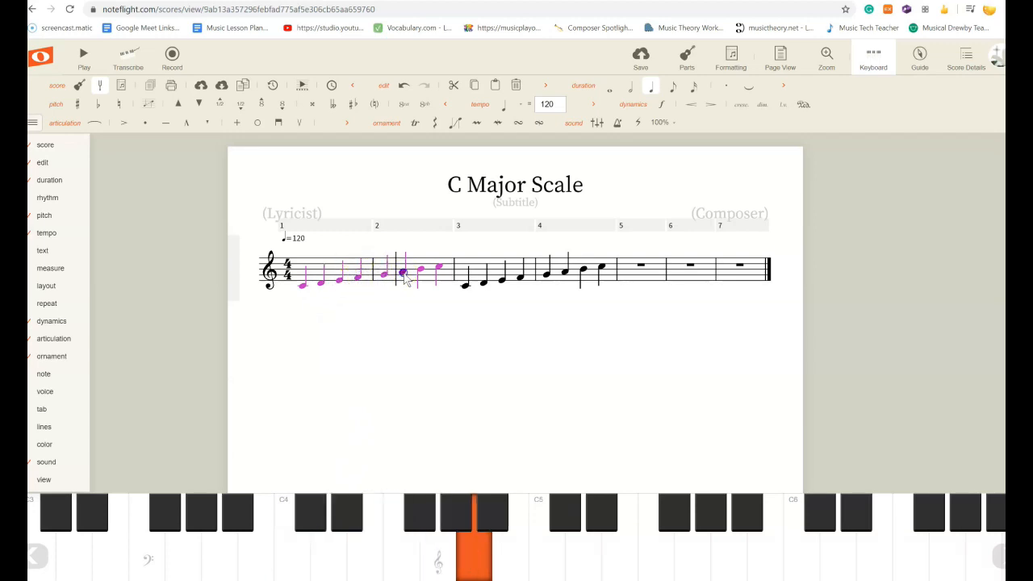
{"action": "left_click", "coordinate": [422, 273]}
{"action": "left_click", "coordinate": [439, 272]}
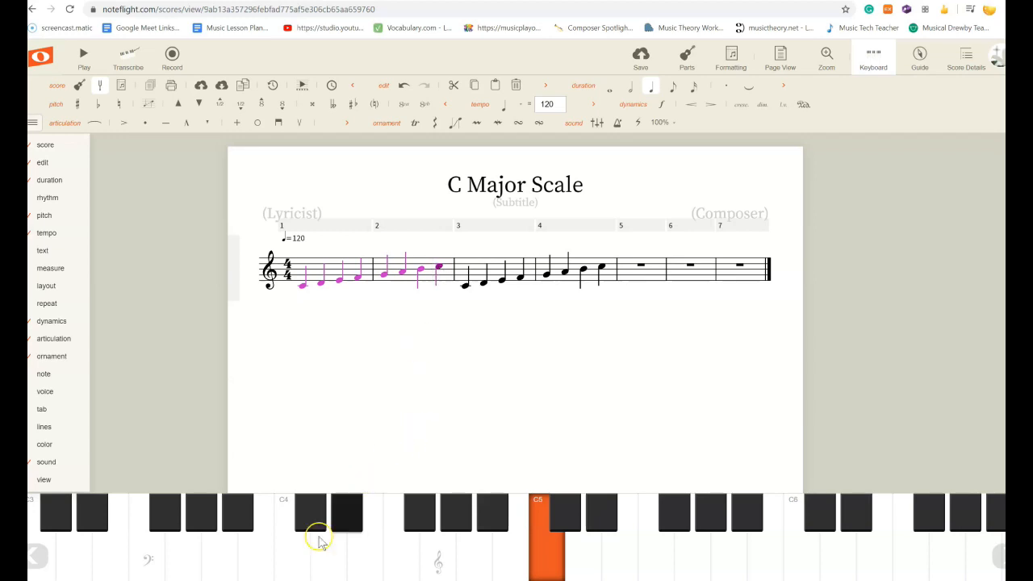
Enter C4, D4, D4 and E4 in measure 5, then E4 at the start of measure 6.
{"action": "left_click", "coordinate": [624, 269]}
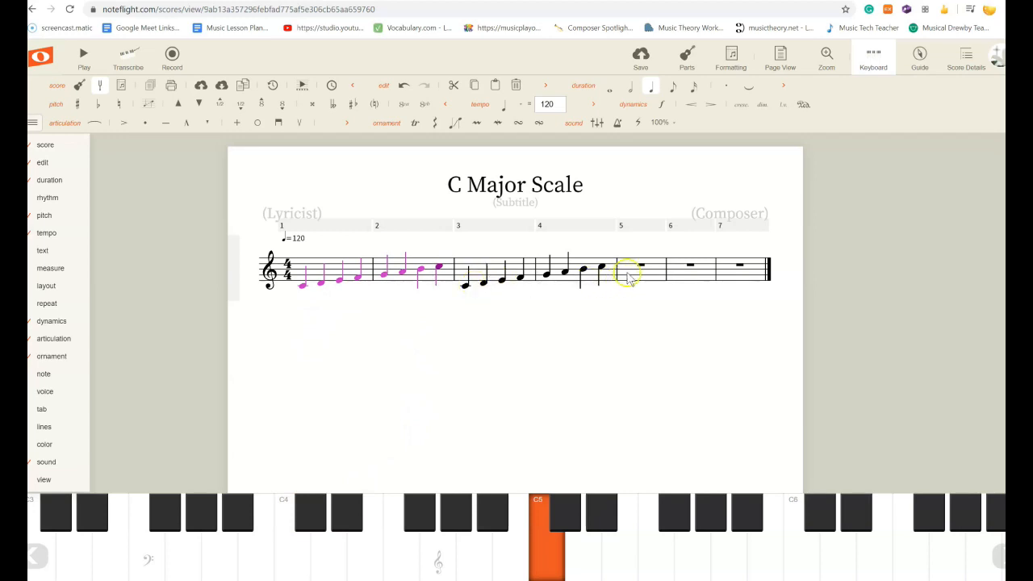
{"action": "left_click", "coordinate": [289, 553]}
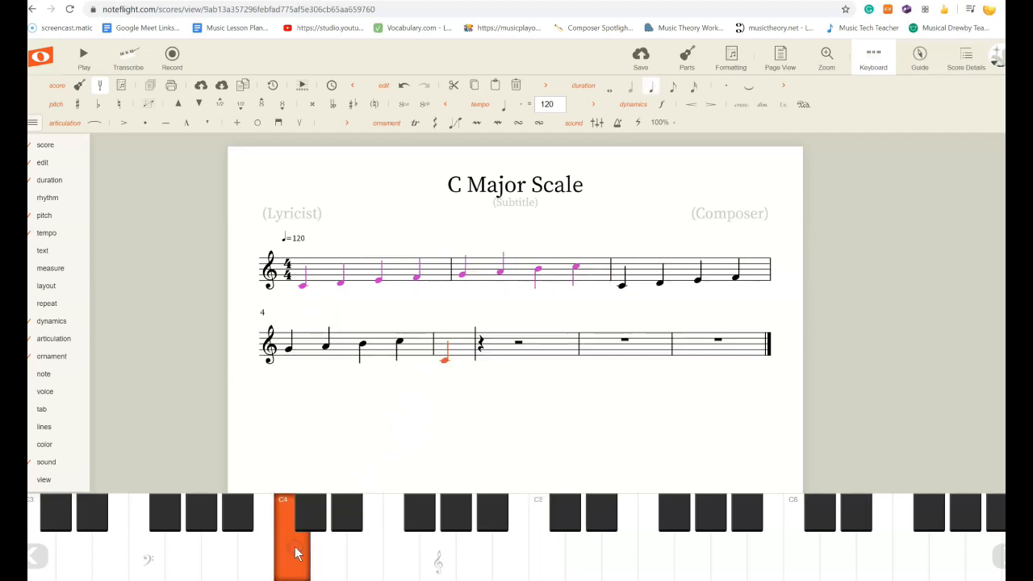
{"action": "left_click", "coordinate": [330, 550]}
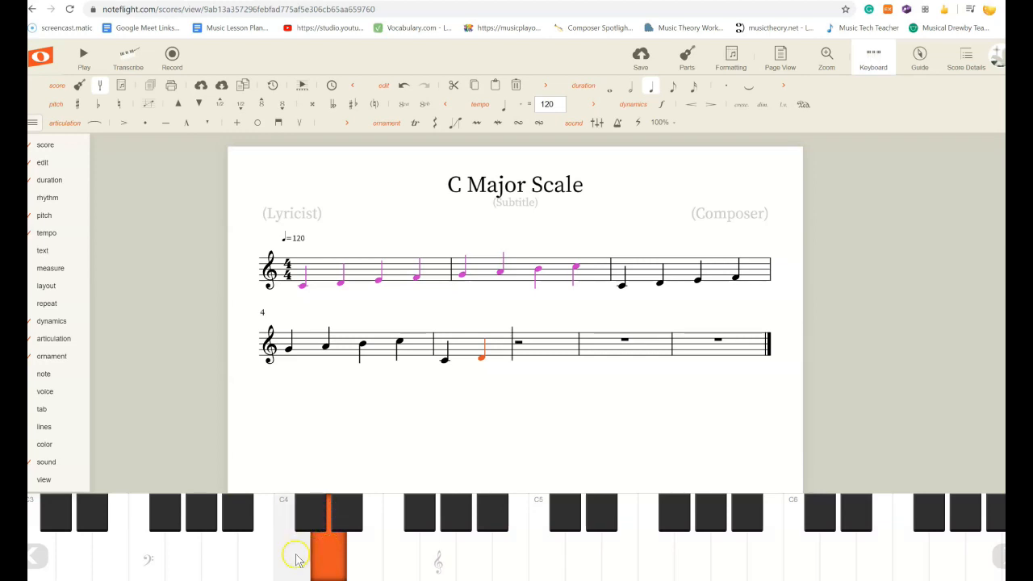
{"action": "left_click", "coordinate": [335, 556]}
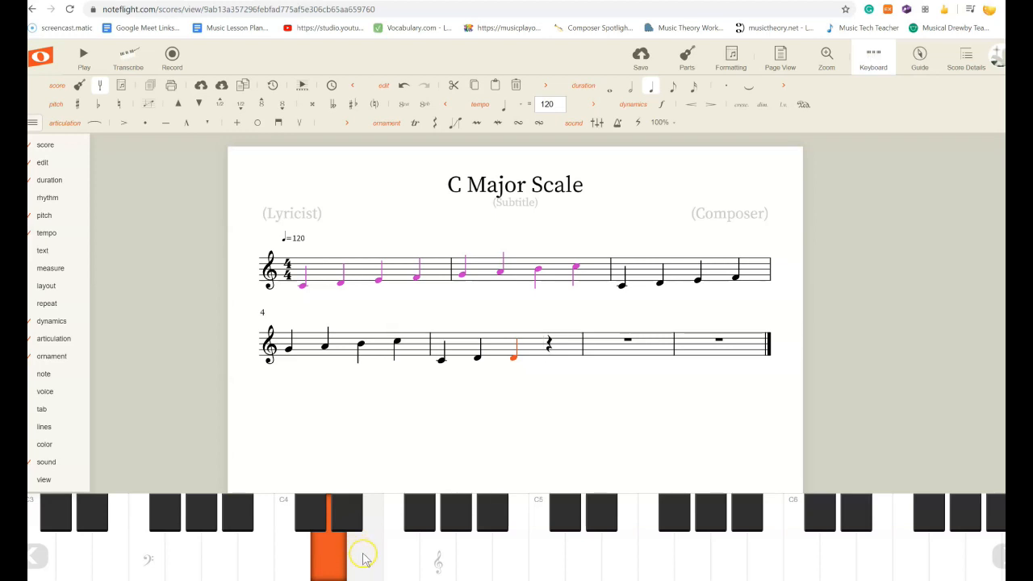
{"action": "left_click", "coordinate": [363, 555]}
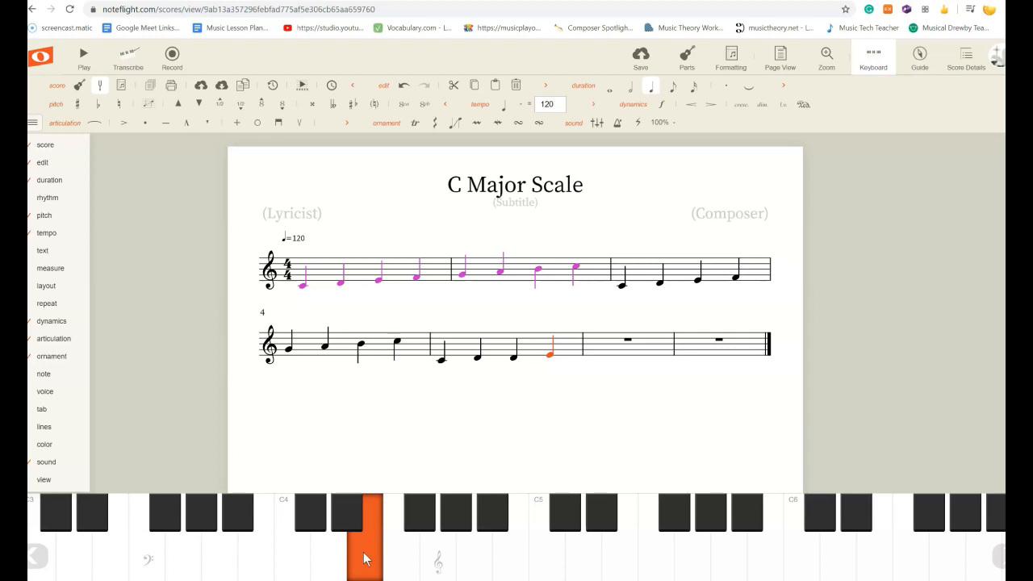
{"action": "left_click", "coordinate": [366, 554]}
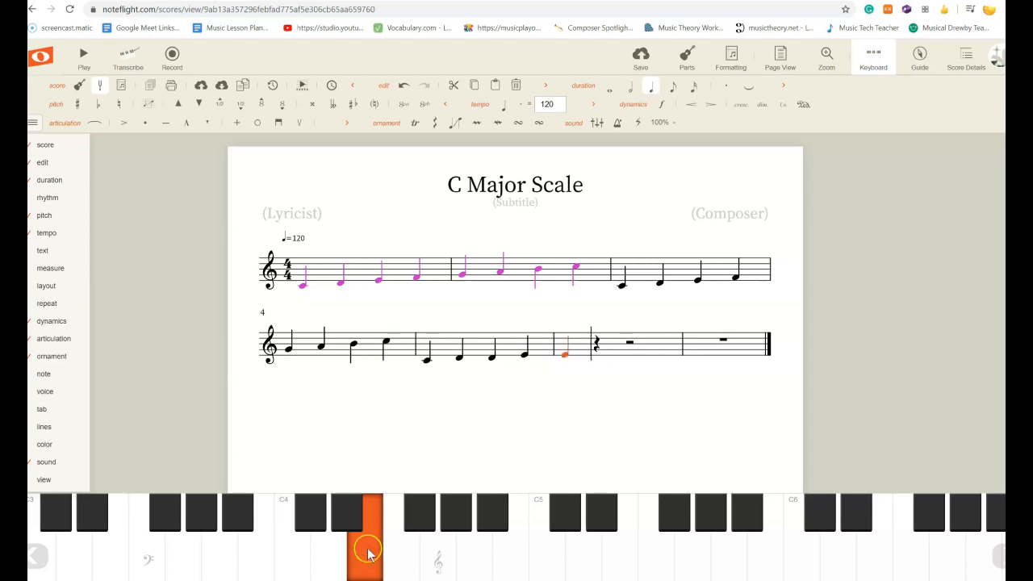
Continue the stepwise pattern with F4, F4, G4, G4, A4, A4, B4, B4 and C5 through measure 8.
{"action": "left_click", "coordinate": [403, 549]}
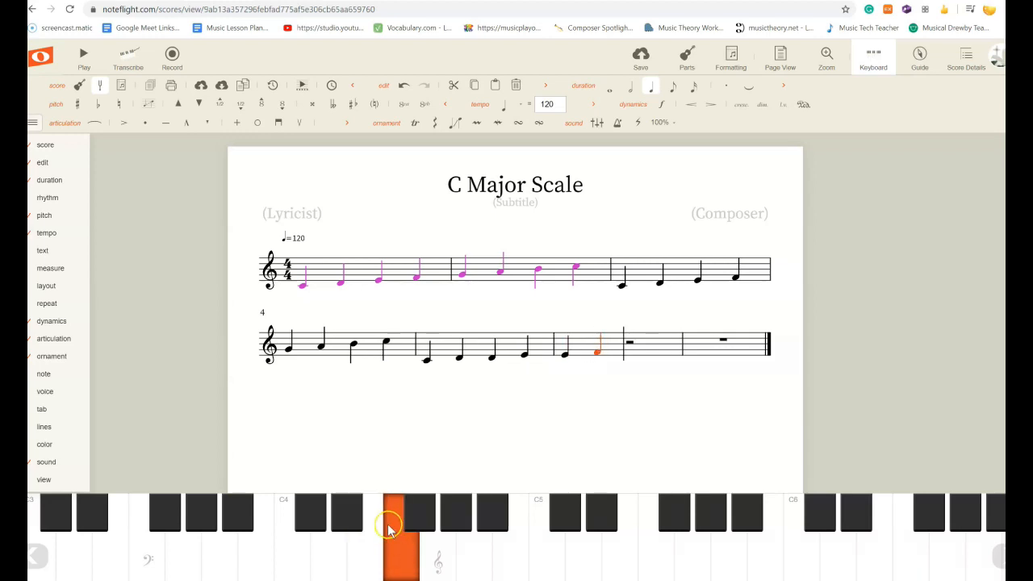
{"action": "left_click", "coordinate": [394, 556]}
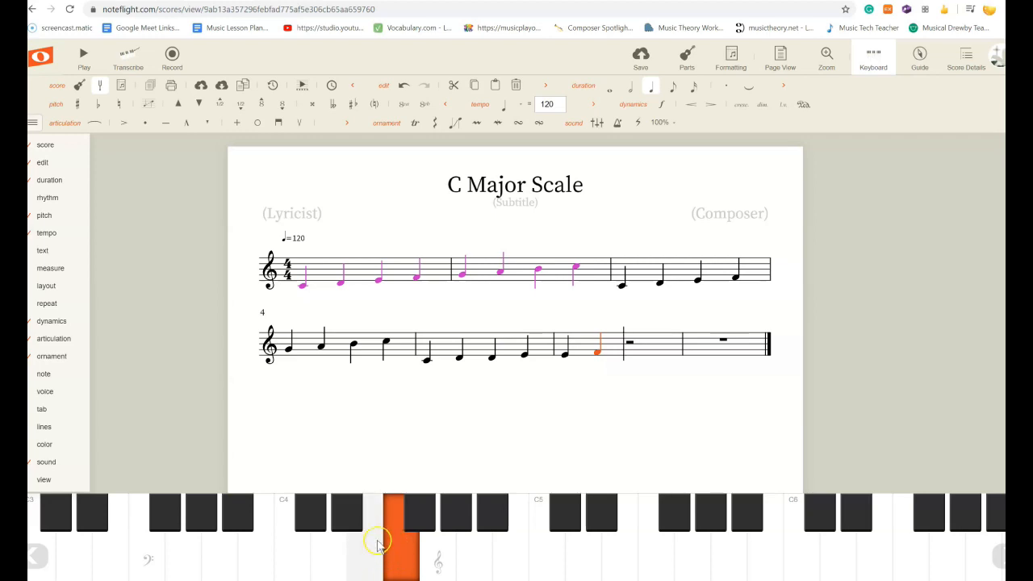
{"action": "left_click", "coordinate": [395, 555]}
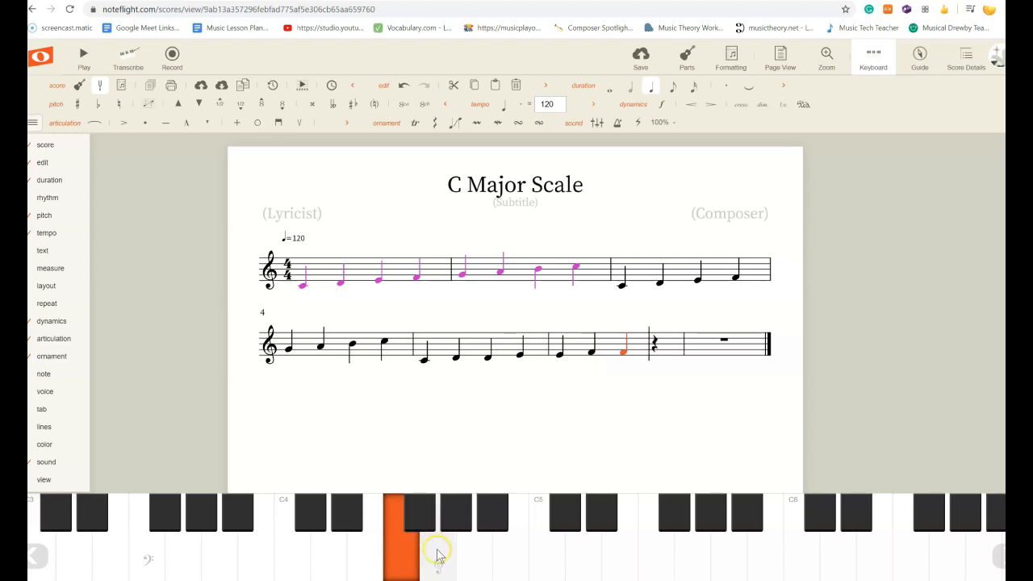
{"action": "left_click", "coordinate": [436, 558]}
{"action": "left_click", "coordinate": [436, 558]}
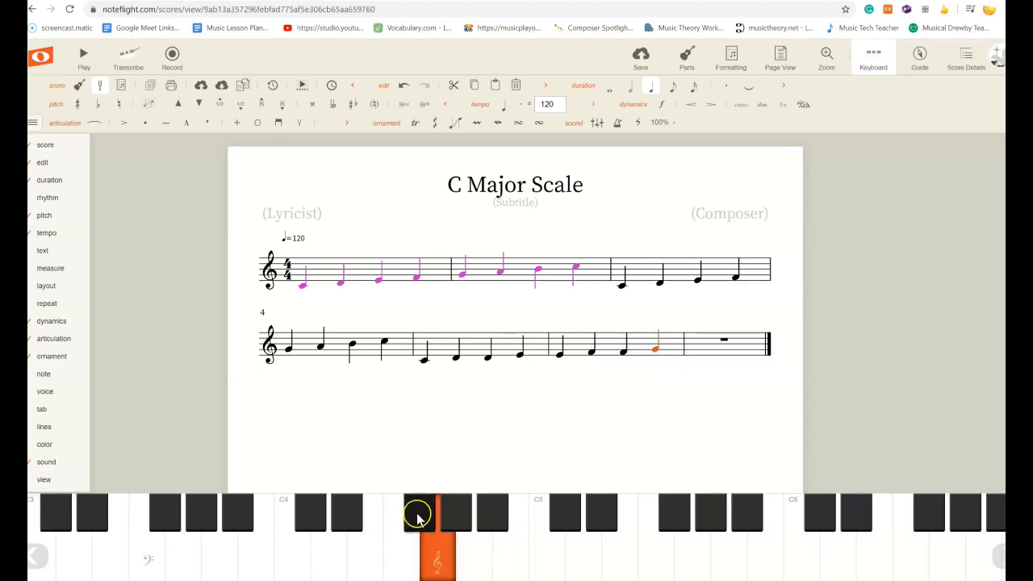
{"action": "left_click", "coordinate": [441, 562]}
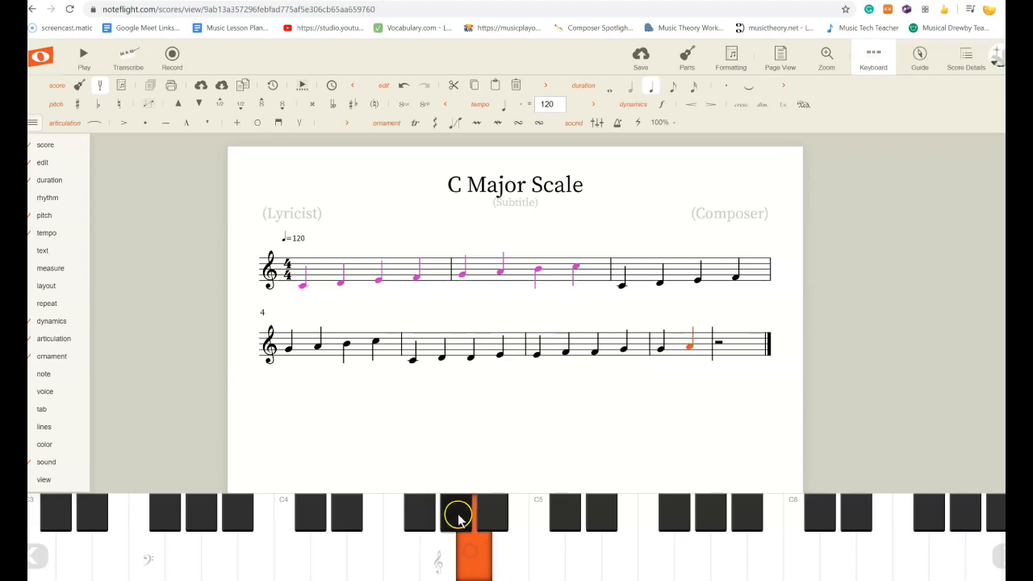
{"action": "left_click", "coordinate": [478, 557]}
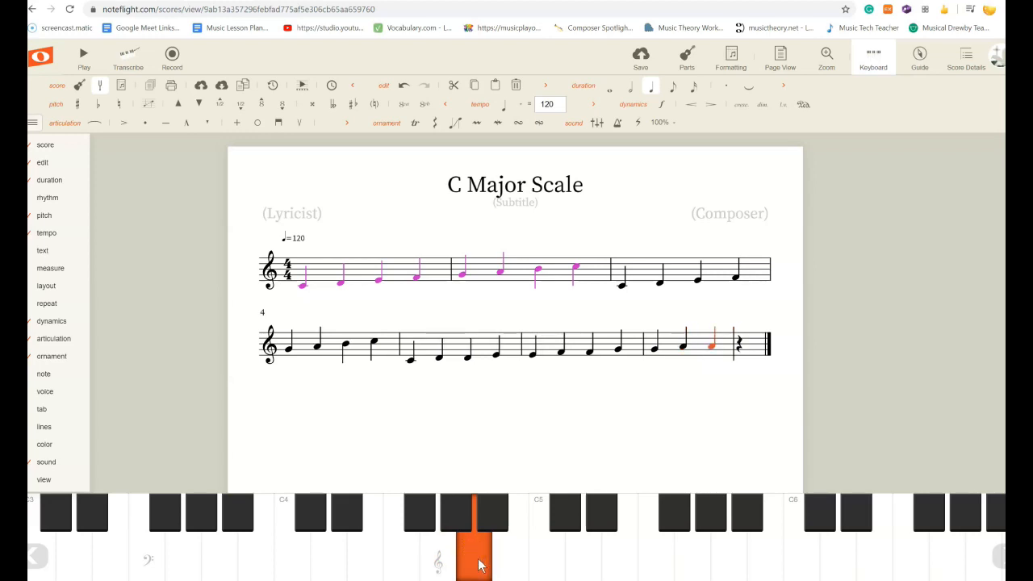
{"action": "left_click", "coordinate": [512, 553]}
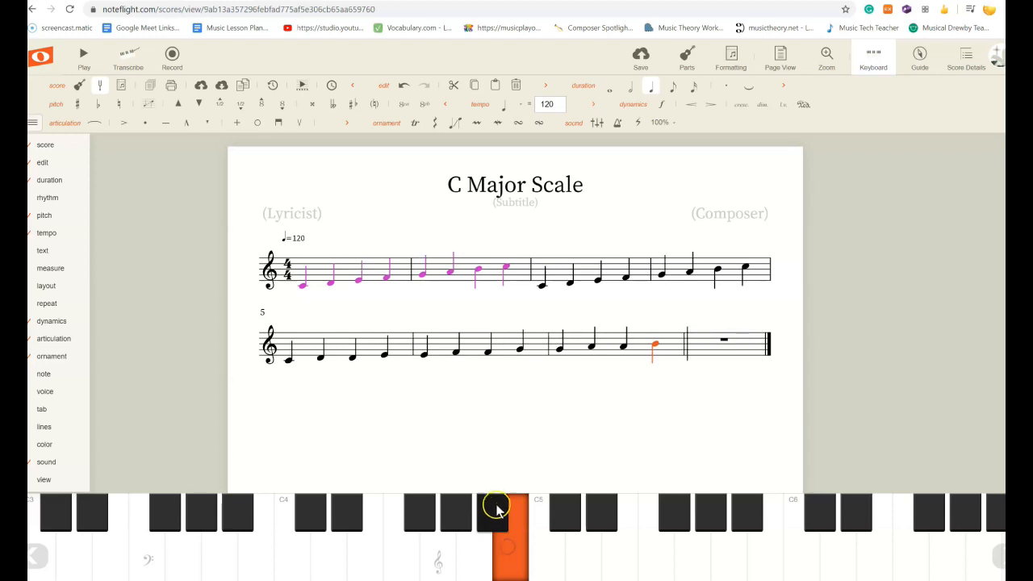
{"action": "left_click", "coordinate": [508, 552]}
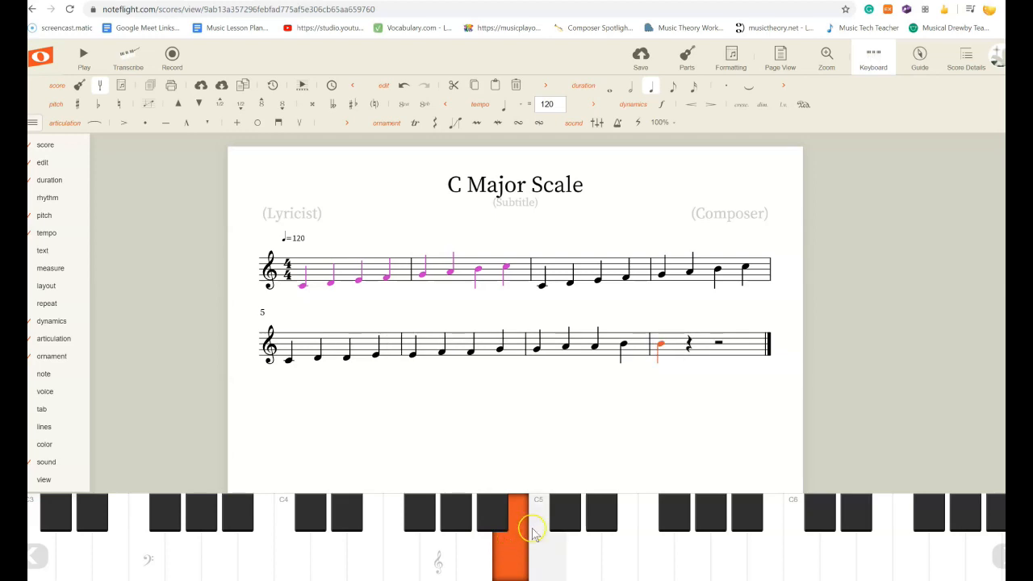
{"action": "left_click", "coordinate": [541, 550]}
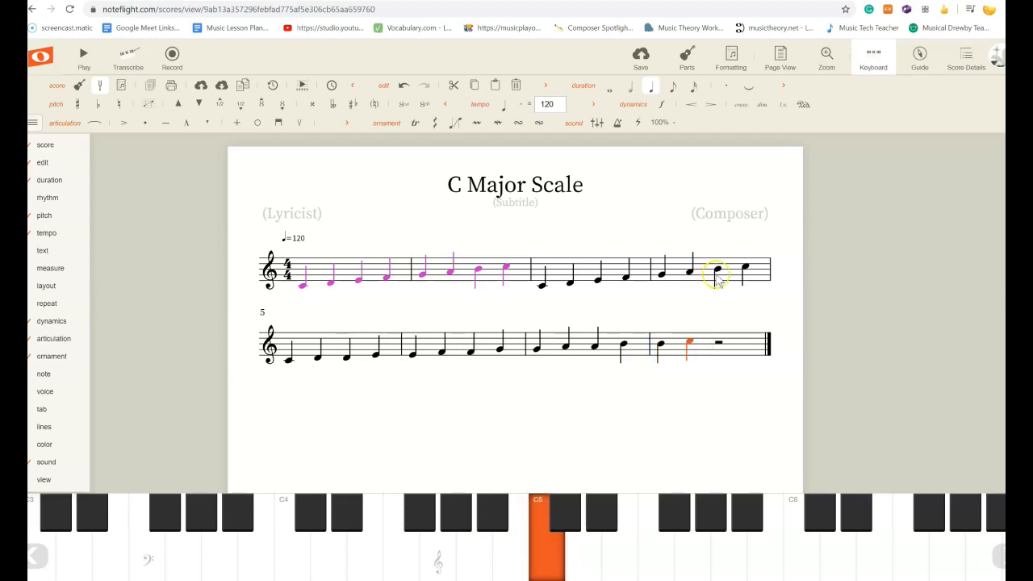
Add a text label W above the first scale between C4 and D4.
{"action": "left_click", "coordinate": [305, 288]}
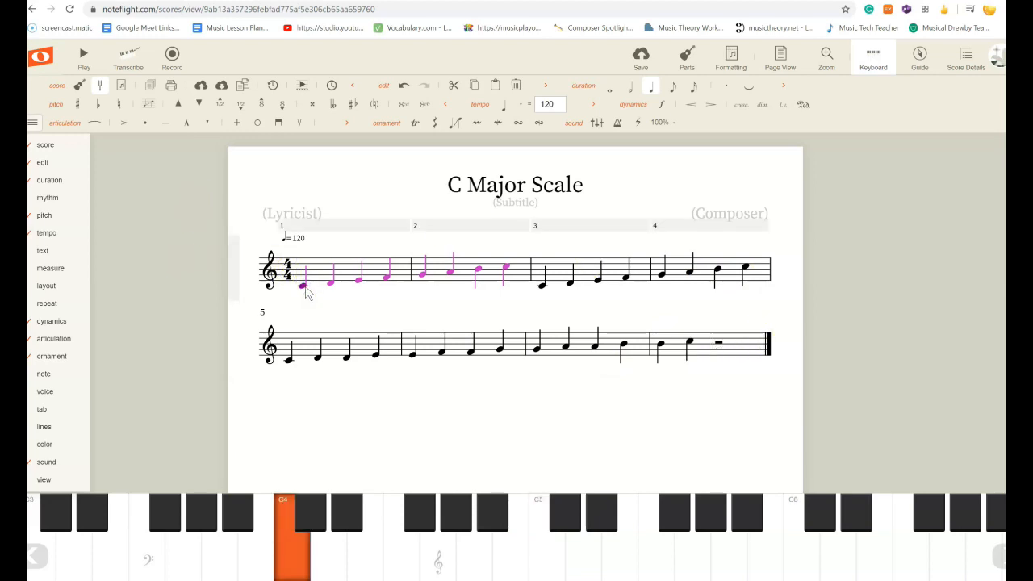
{"action": "left_click", "coordinate": [306, 289]}
{"action": "double_click", "coordinate": [304, 235]}
{"action": "type", "text": "W"}
{"action": "left_click", "coordinate": [357, 250]}
{"action": "left_click", "coordinate": [317, 248]}
{"action": "left_click_drag", "start_coordinate": [318, 249], "coordinate": [324, 256]}
{"action": "left_click", "coordinate": [329, 281]}
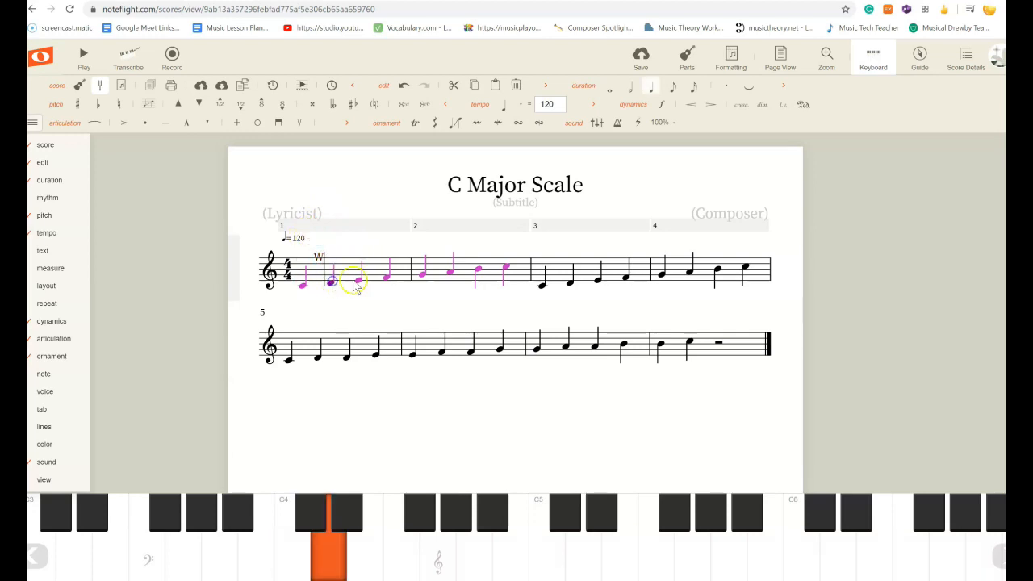
Add a W label above the first scale between D4 and E4.
{"action": "left_click", "coordinate": [361, 281]}
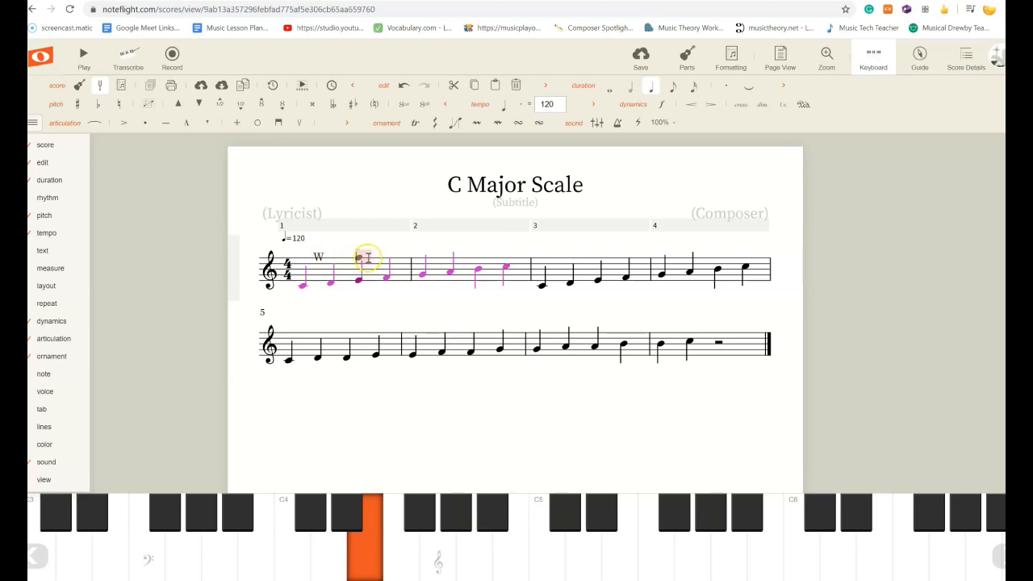
{"action": "type", "text": "w"}
{"action": "left_click", "coordinate": [394, 247]}
{"action": "left_click", "coordinate": [357, 256]}
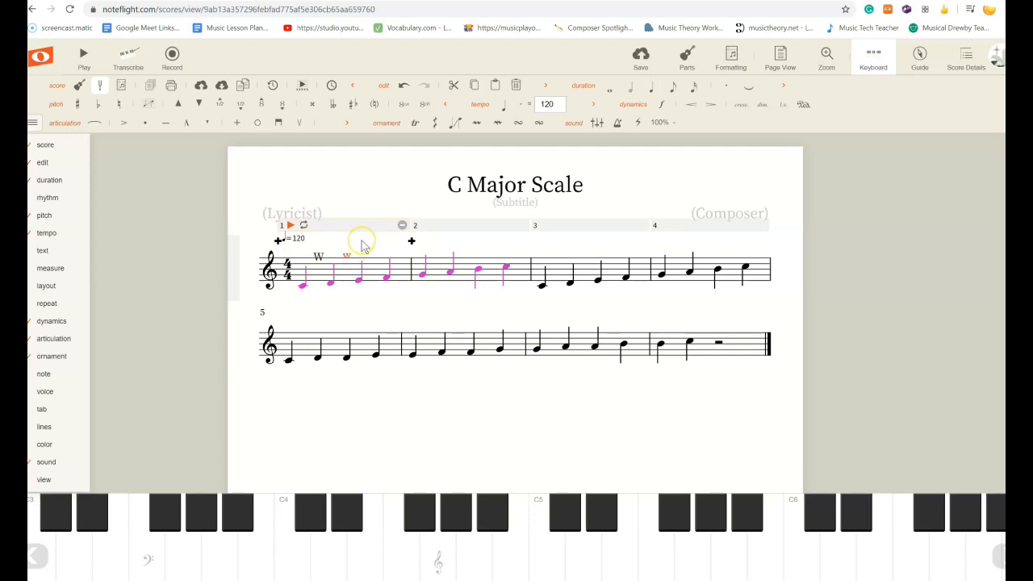
{"action": "left_click", "coordinate": [363, 246]}
{"action": "left_click", "coordinate": [352, 245]}
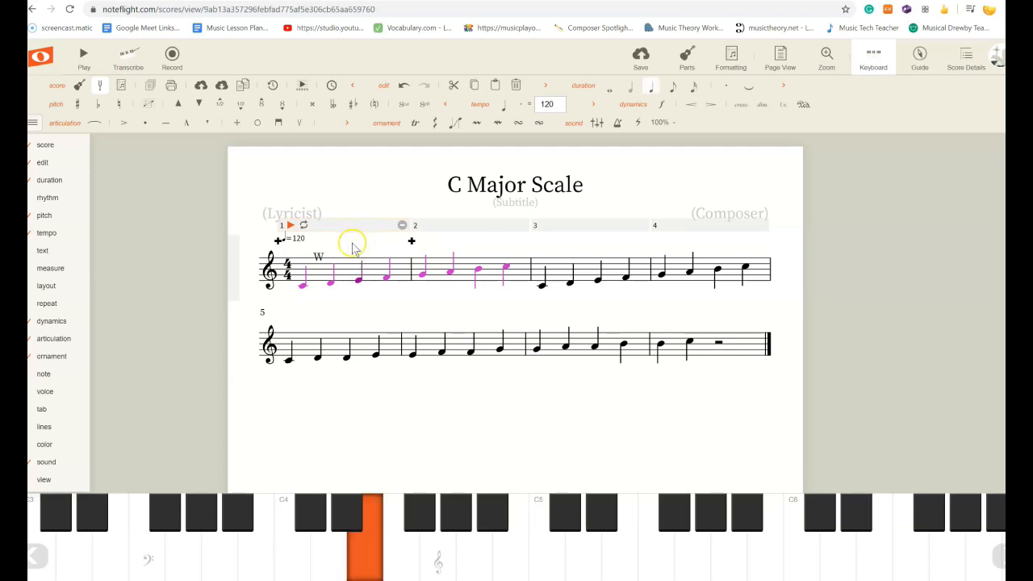
{"action": "left_click", "coordinate": [409, 241]}
{"action": "left_click", "coordinate": [408, 241]}
{"action": "left_click", "coordinate": [358, 256]}
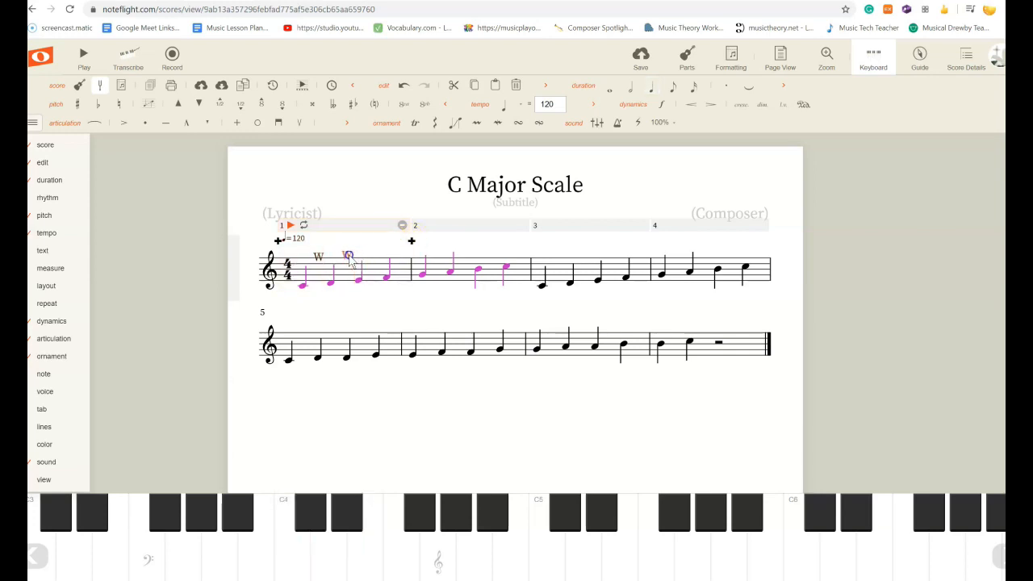
{"action": "left_click", "coordinate": [359, 282]}
Add an H label above the first scale between E4 and F4.
{"action": "left_click", "coordinate": [387, 279]}
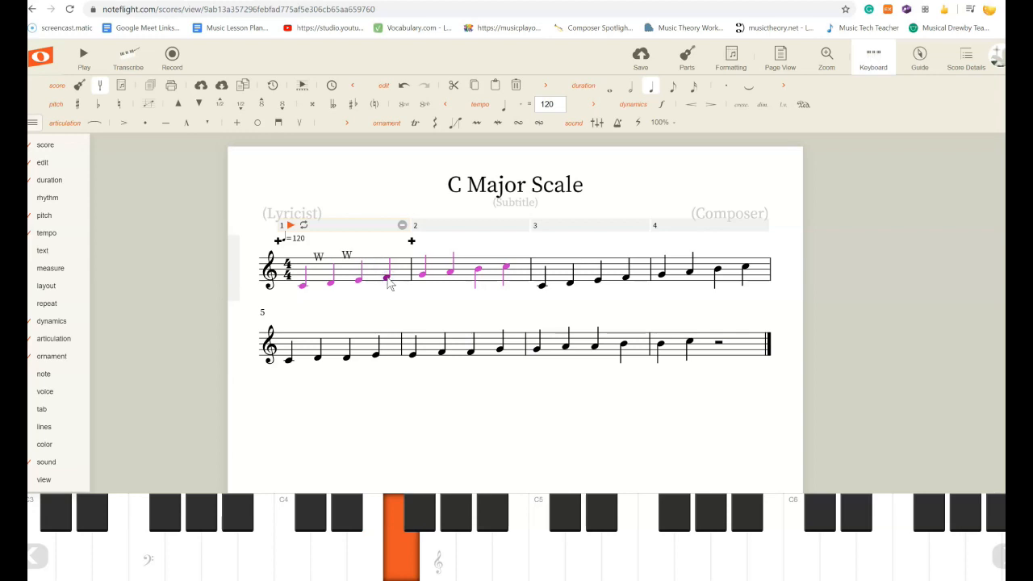
{"action": "key", "text": "k"}
{"action": "left_click", "coordinate": [391, 255]}
{"action": "left_click", "coordinate": [388, 243]}
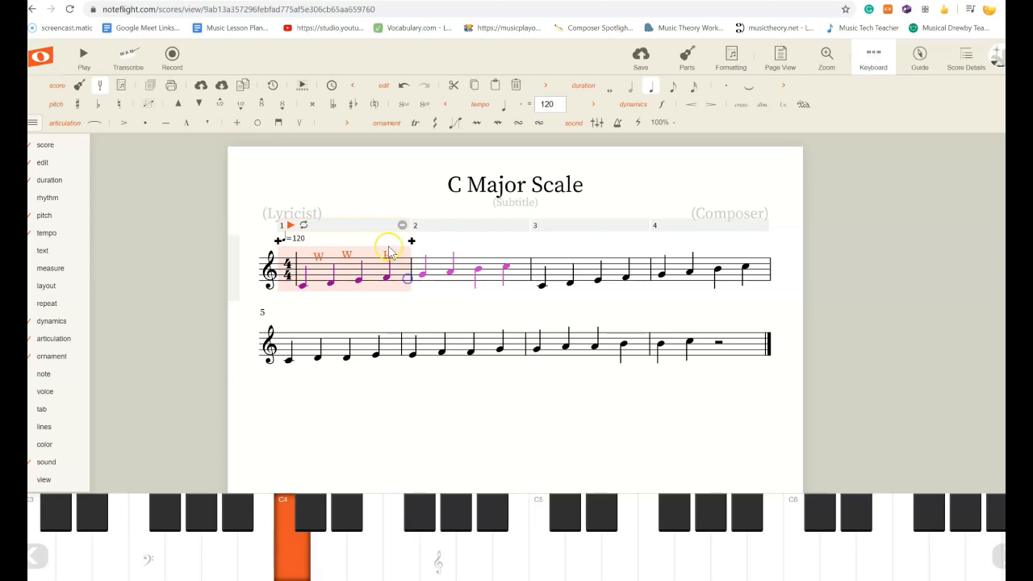
{"action": "left_click_drag", "start_coordinate": [387, 253], "coordinate": [380, 253]}
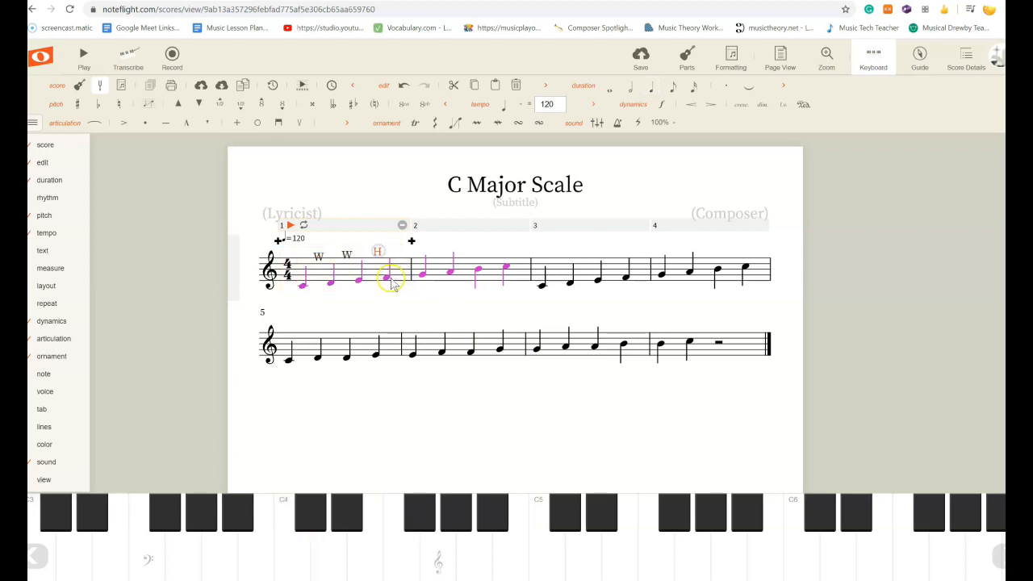
{"action": "left_click", "coordinate": [386, 277]}
Add a W label between F4 and G4 at the start of measure 2.
{"action": "left_click", "coordinate": [421, 275]}
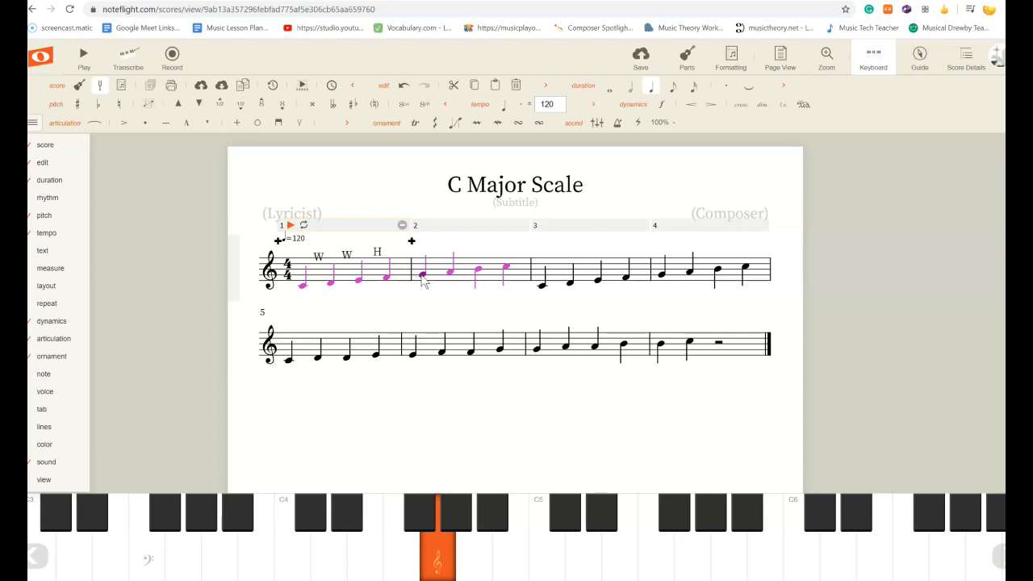
{"action": "key", "text": "x"}
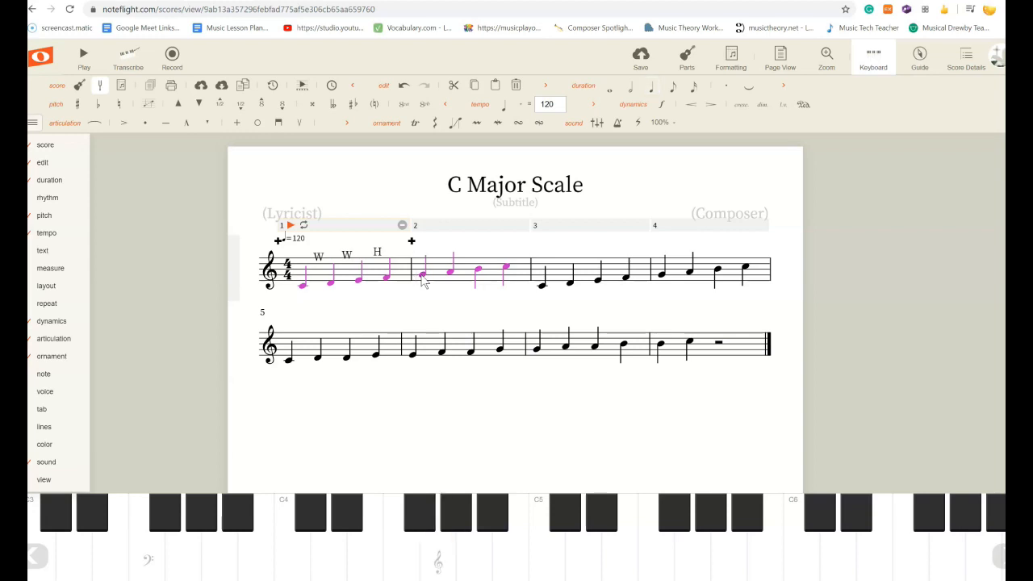
{"action": "left_click", "coordinate": [422, 276]}
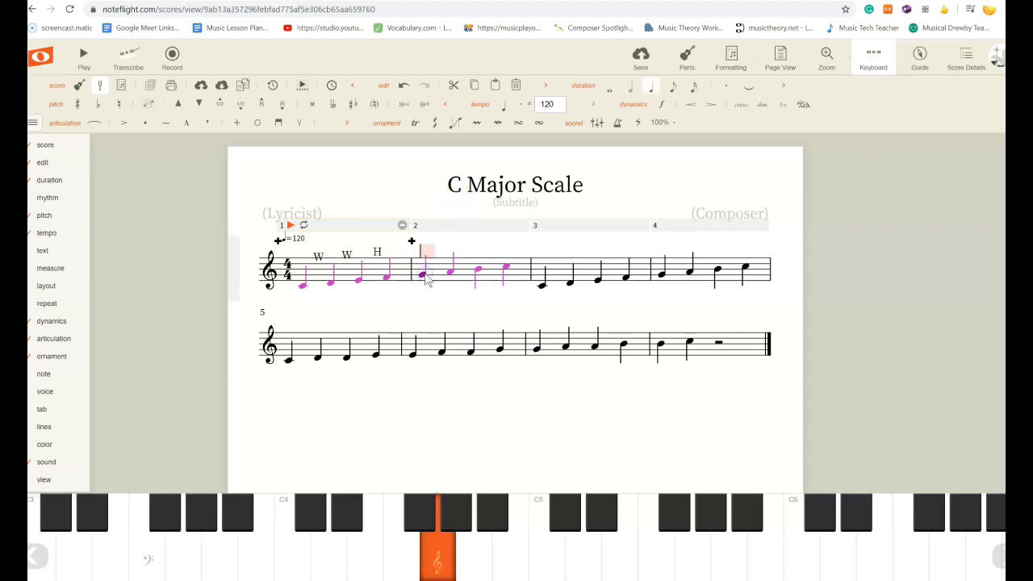
{"action": "type", "text": "W"}
{"action": "left_click", "coordinate": [415, 272]}
{"action": "left_click_drag", "start_coordinate": [424, 250], "coordinate": [405, 252]}
{"action": "left_click", "coordinate": [422, 274]}
Add a W label between G4 and A4 in measure 2.
{"action": "left_click", "coordinate": [452, 273]}
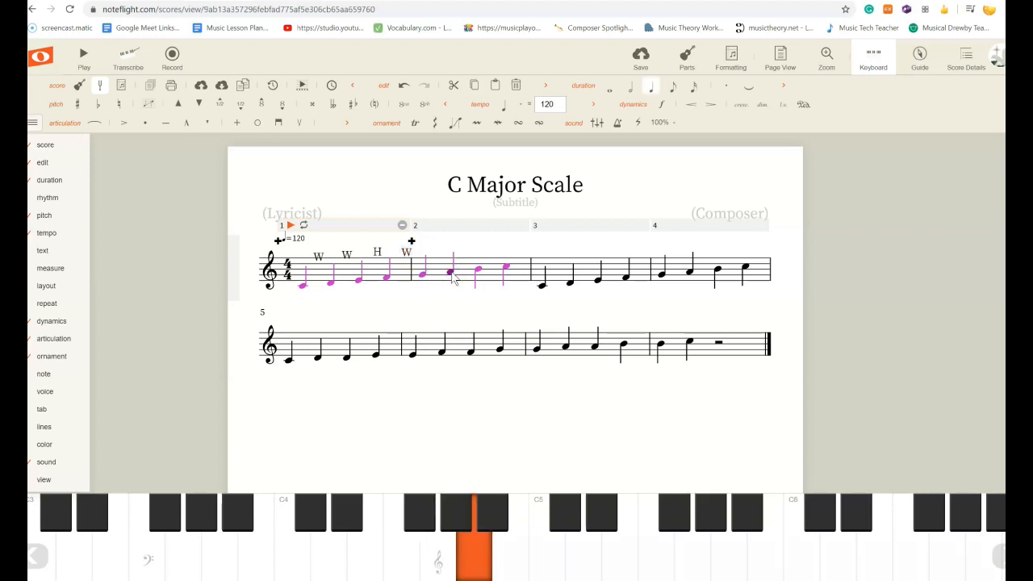
{"action": "key", "text": "ctrl+t"}
{"action": "type", "text": "W"}
{"action": "left_click", "coordinate": [439, 285]}
{"action": "left_click_drag", "start_coordinate": [453, 251], "coordinate": [439, 248]}
{"action": "left_click", "coordinate": [450, 269]}
Add a W label between A4 and B4 in measure 2.
{"action": "left_click", "coordinate": [477, 271]}
{"action": "left_click", "coordinate": [451, 272]}
{"action": "left_click", "coordinate": [474, 270]}
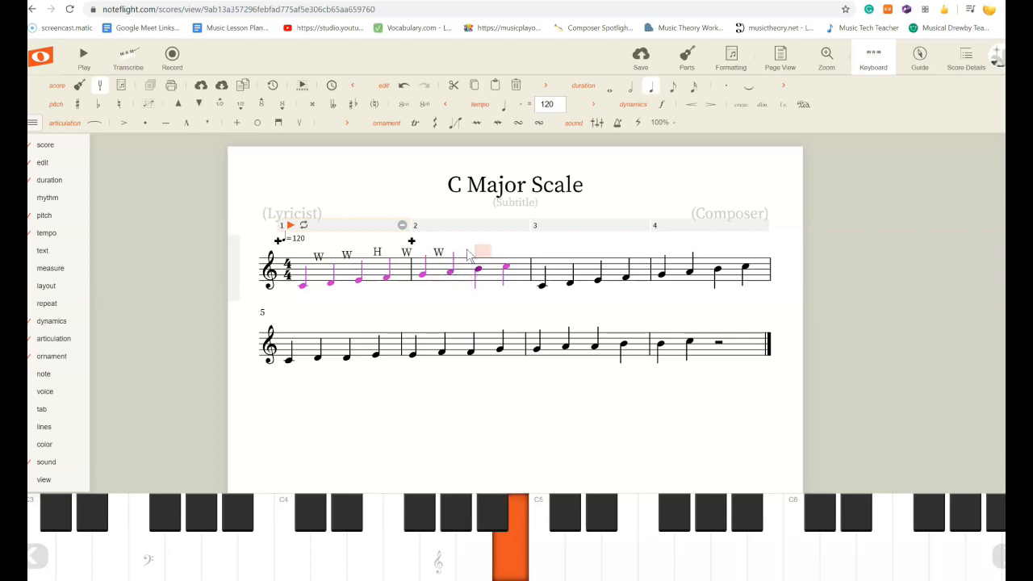
{"action": "left_click", "coordinate": [456, 291]}
{"action": "left_click", "coordinate": [469, 252]}
{"action": "type", "text": "W"}
Add an H label between B4 and C5 and align it above the last interval.
{"action": "left_click", "coordinate": [503, 269]}
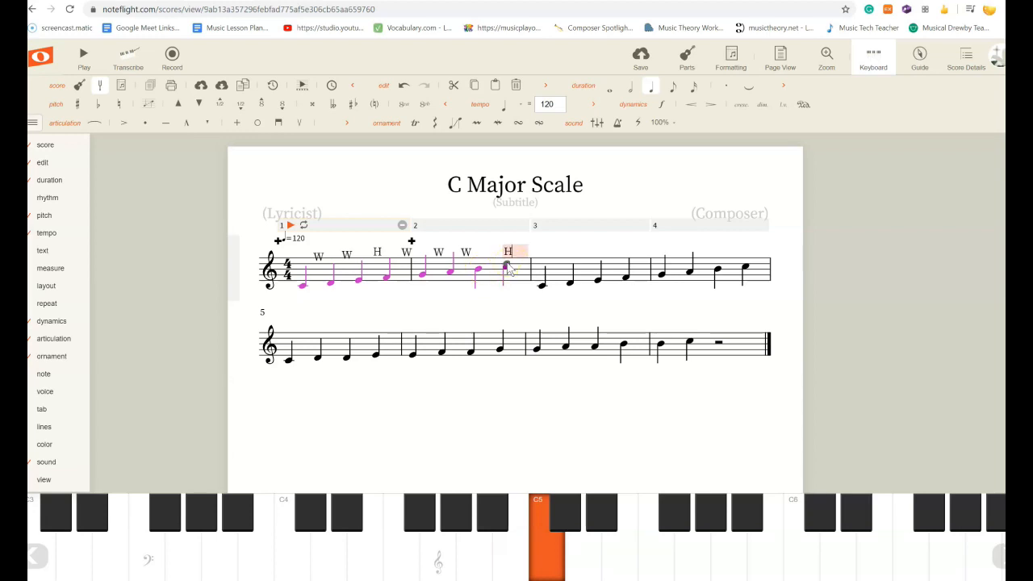
{"action": "left_click", "coordinate": [528, 296]}
{"action": "left_click_drag", "start_coordinate": [508, 251], "coordinate": [493, 250]}
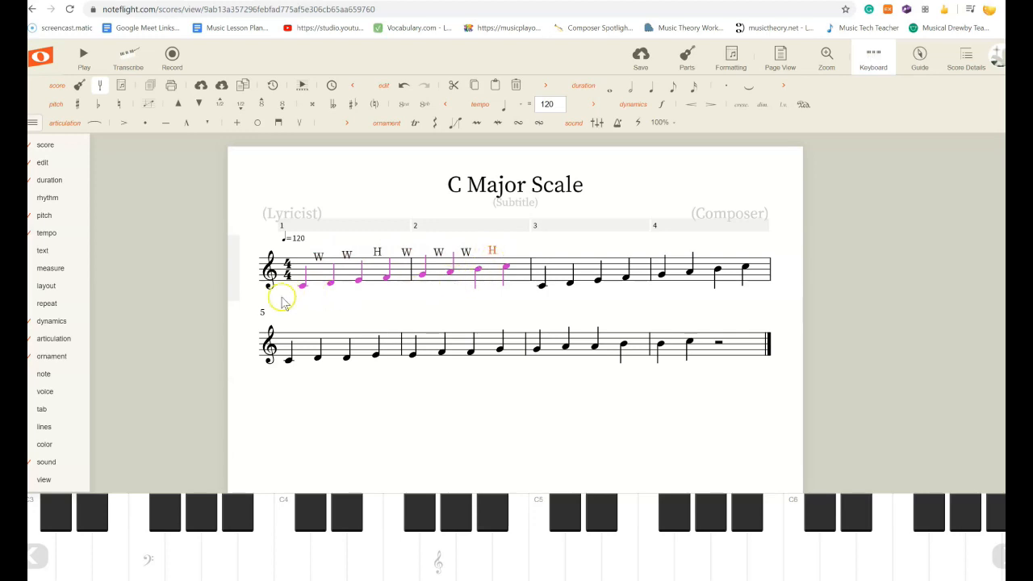
Review each W and H label placed above the first scale.
{"action": "left_click", "coordinate": [320, 256]}
{"action": "left_click", "coordinate": [351, 254]}
{"action": "left_click", "coordinate": [378, 254]}
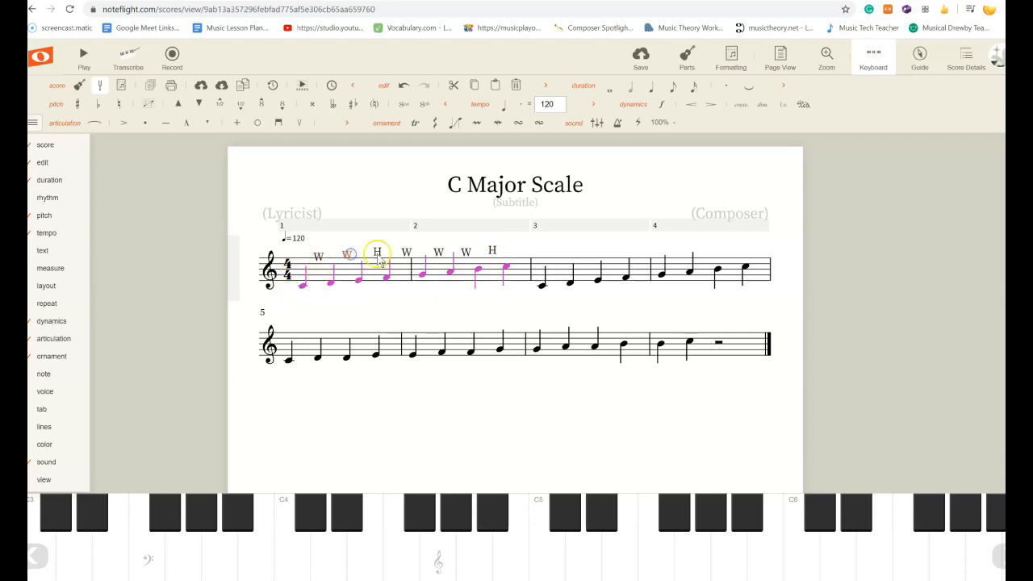
{"action": "left_click", "coordinate": [406, 254]}
{"action": "left_click", "coordinate": [435, 254]}
{"action": "left_click", "coordinate": [466, 252]}
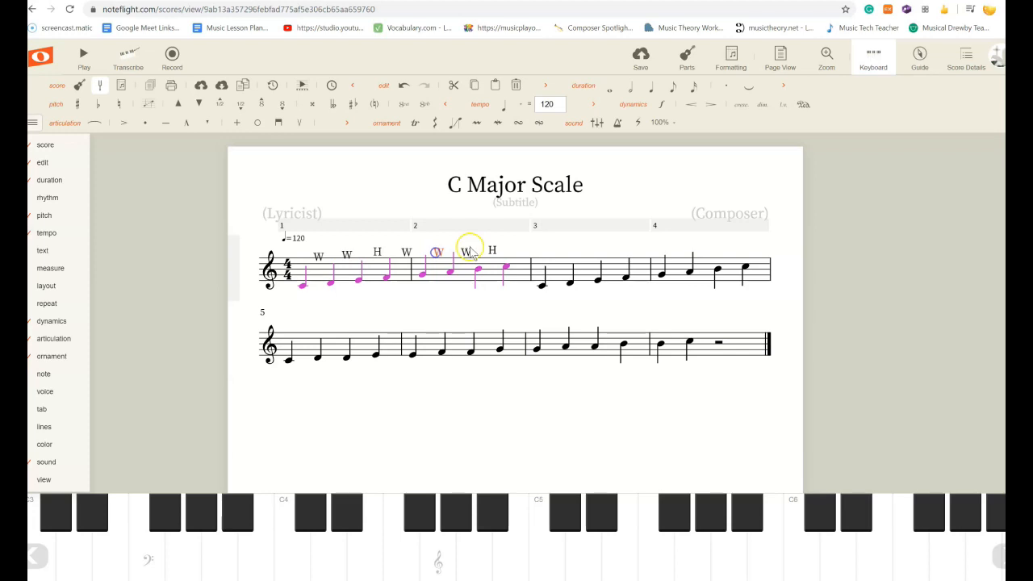
{"action": "left_click", "coordinate": [491, 251]}
{"action": "scroll", "coordinate": [798, 201], "scroll_direction": "down", "scroll_amount": 4}
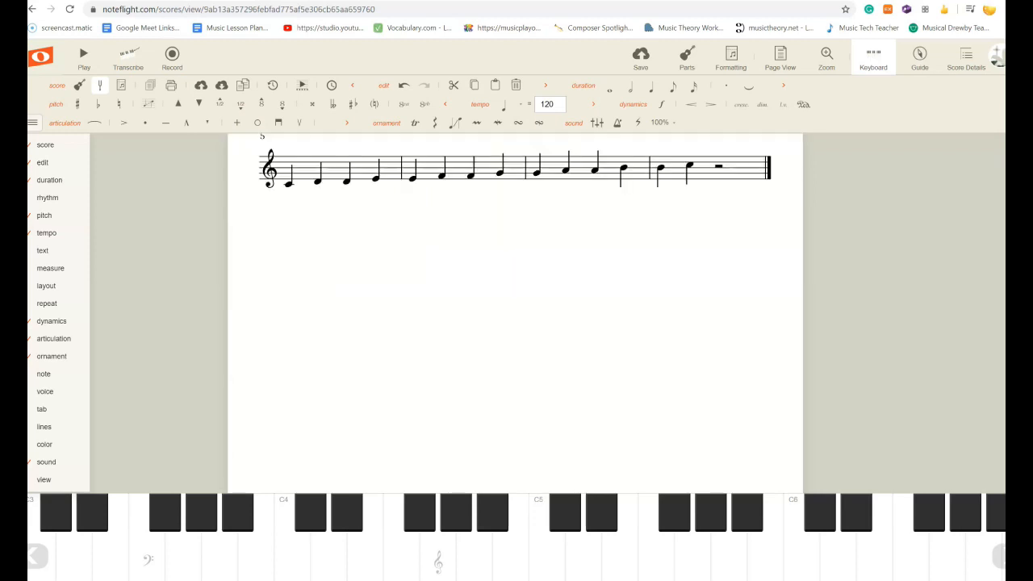
{"action": "scroll", "coordinate": [798, 202], "scroll_direction": "up", "scroll_amount": 3}
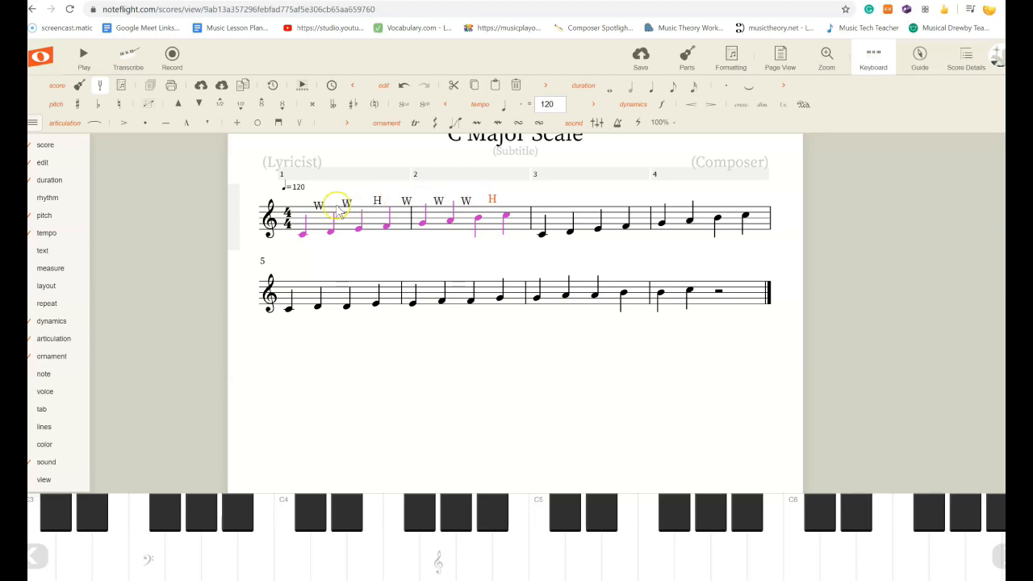
{"action": "left_click", "coordinate": [321, 209]}
{"action": "left_click", "coordinate": [404, 200]}
{"action": "left_click", "coordinate": [492, 199]}
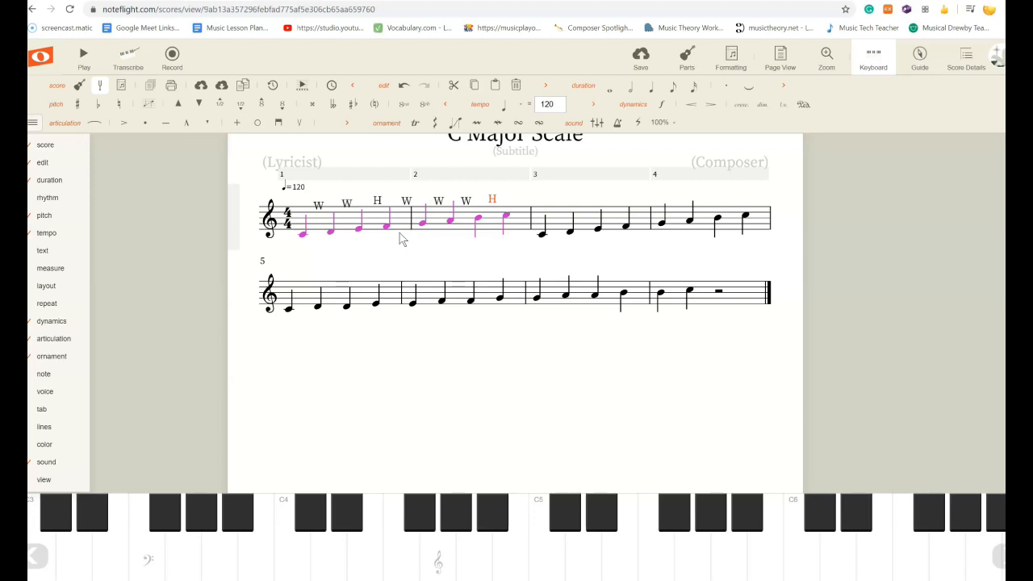
Select measures 5 through 8 and delete all their notes.
{"action": "left_click", "coordinate": [311, 295]}
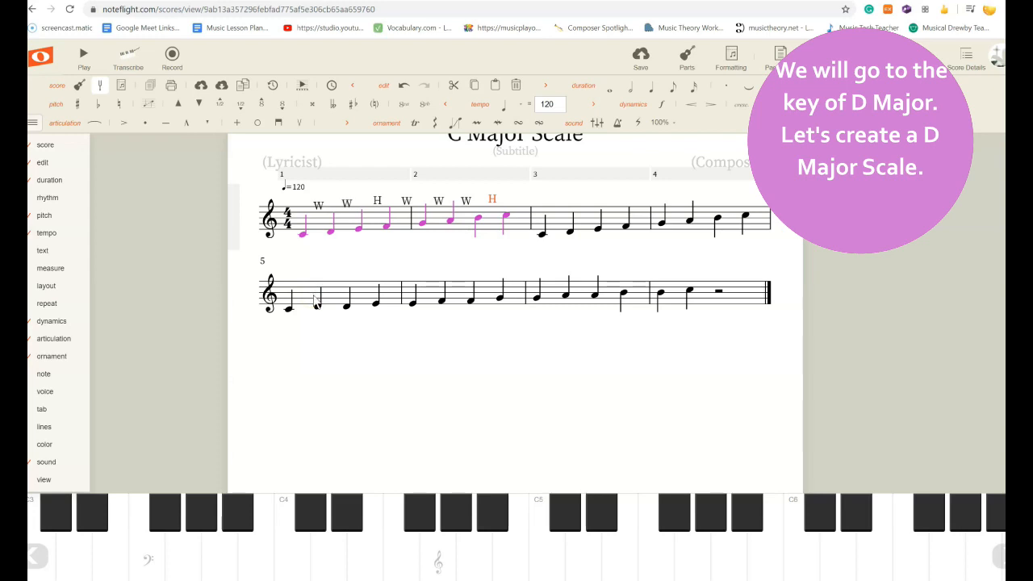
{"action": "left_click", "coordinate": [341, 332]}
{"action": "left_click", "coordinate": [357, 335]}
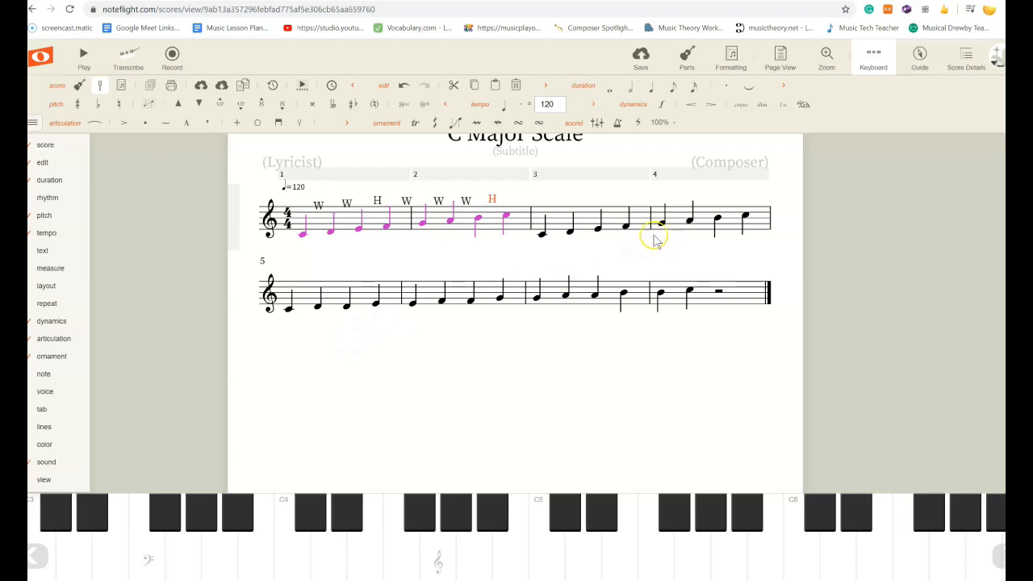
{"action": "left_click", "coordinate": [744, 299]}
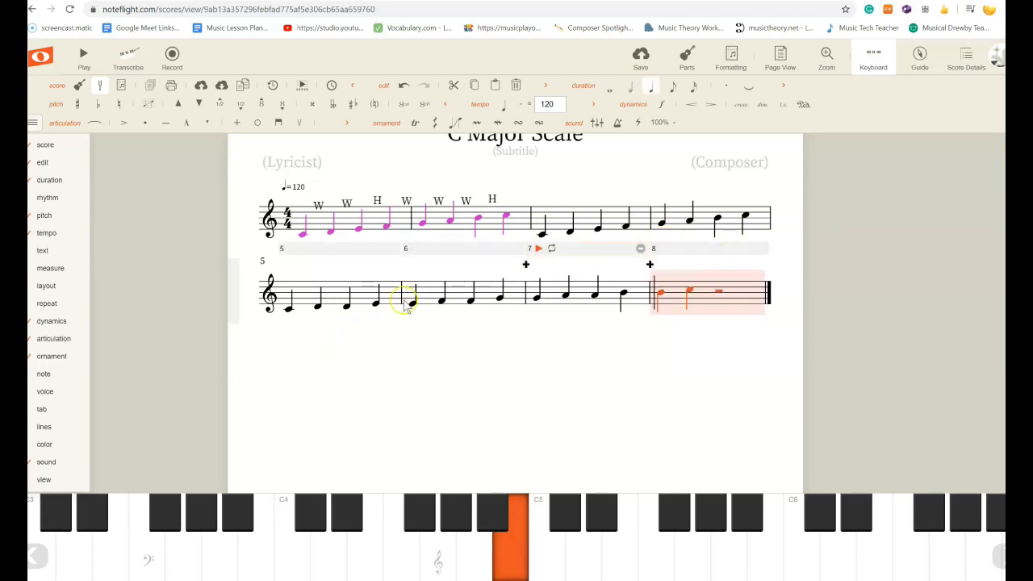
{"action": "left_click", "coordinate": [309, 293], "text": "shift"}
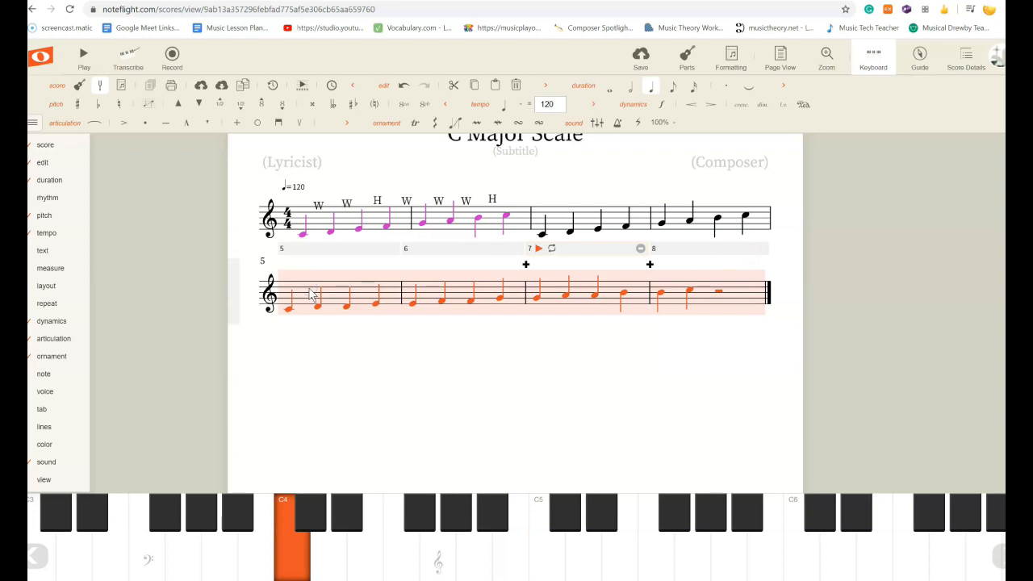
{"action": "key", "text": "Delete"}
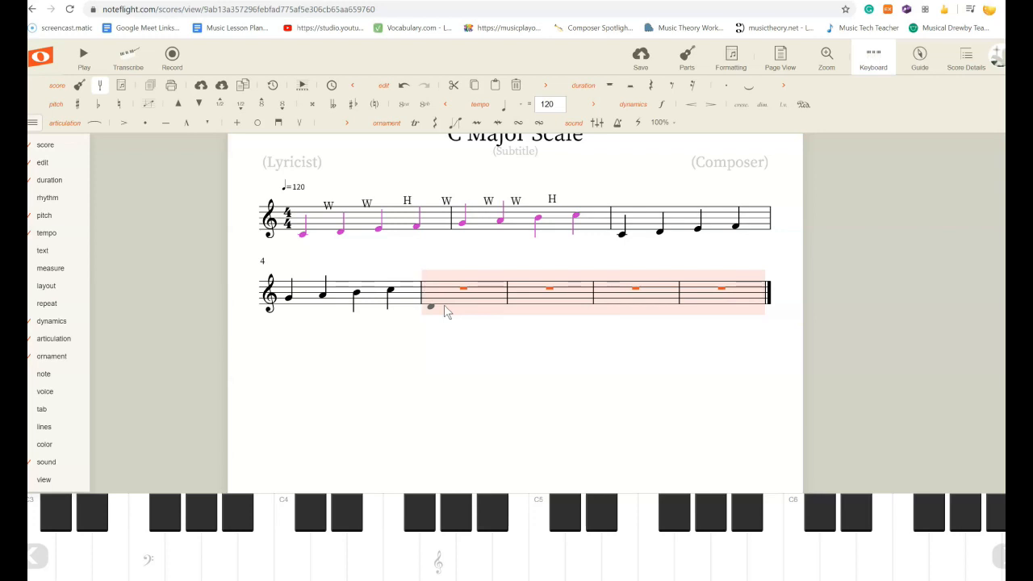
Enter a D4 quarter note at the start of measure 5.
{"action": "left_click", "coordinate": [446, 312]}
{"action": "left_click", "coordinate": [301, 234]}
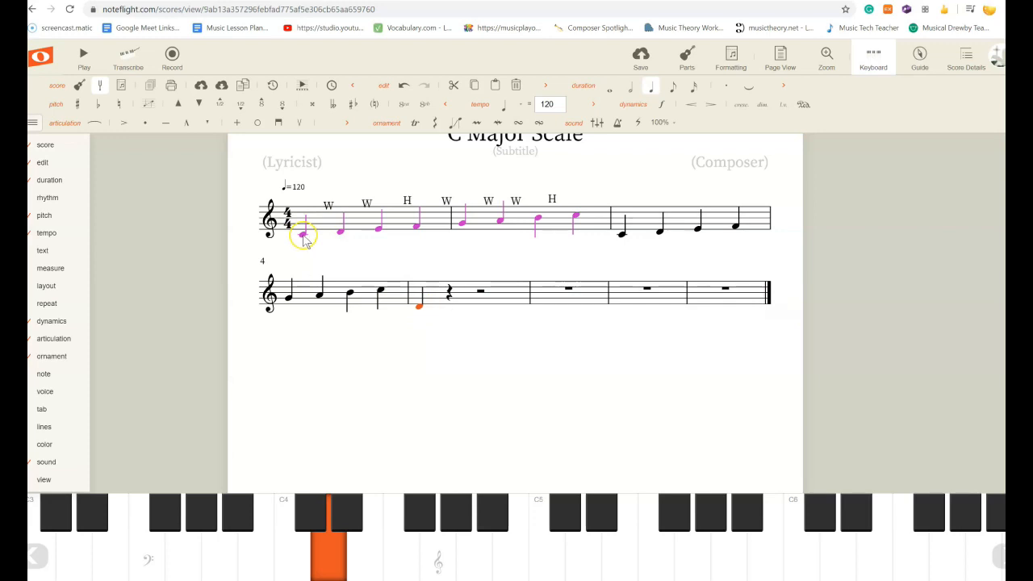
{"action": "left_click", "coordinate": [303, 236]}
{"action": "left_click", "coordinate": [419, 310]}
Add the text "D Major Scale" above the D4 in measure 5.
{"action": "double_click", "coordinate": [440, 292]}
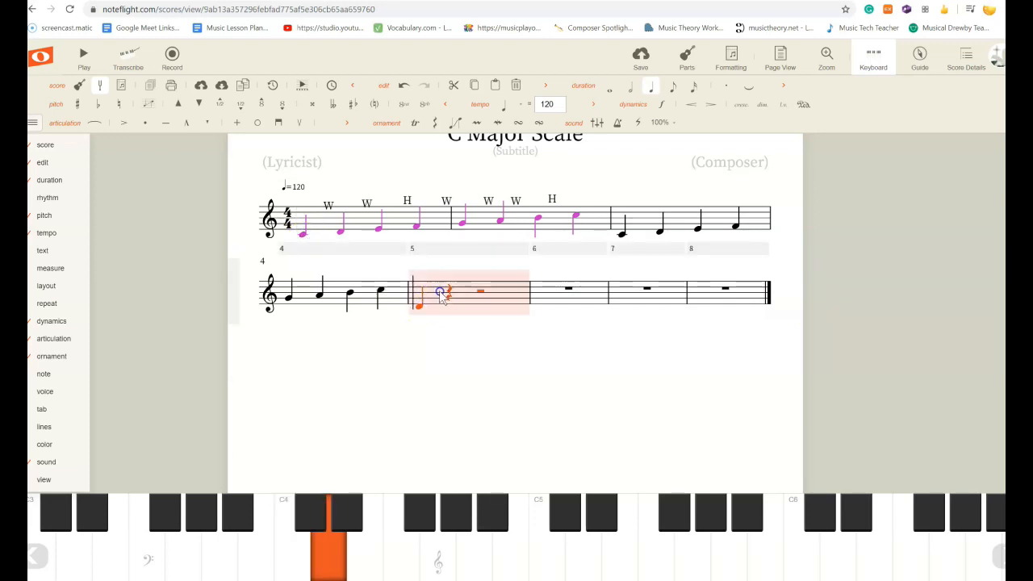
{"action": "type", "text": "D"}
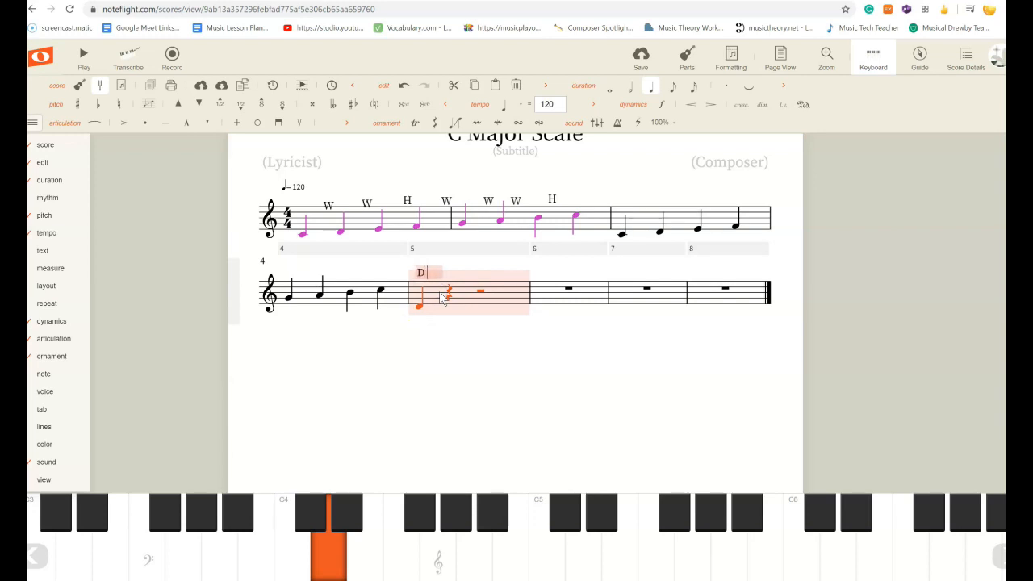
{"action": "type", "text": " Major Scale"}
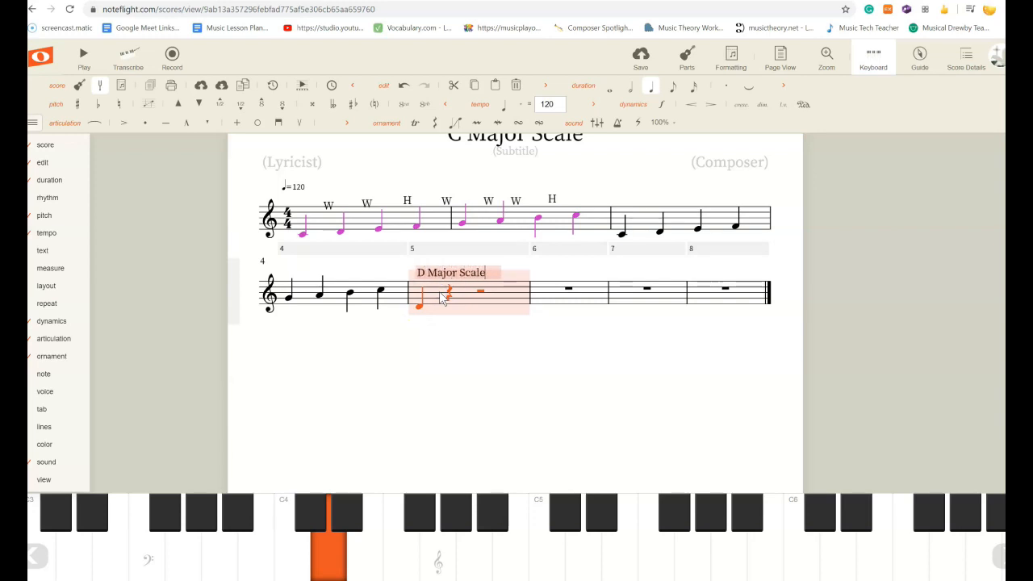
{"action": "left_click", "coordinate": [460, 287]}
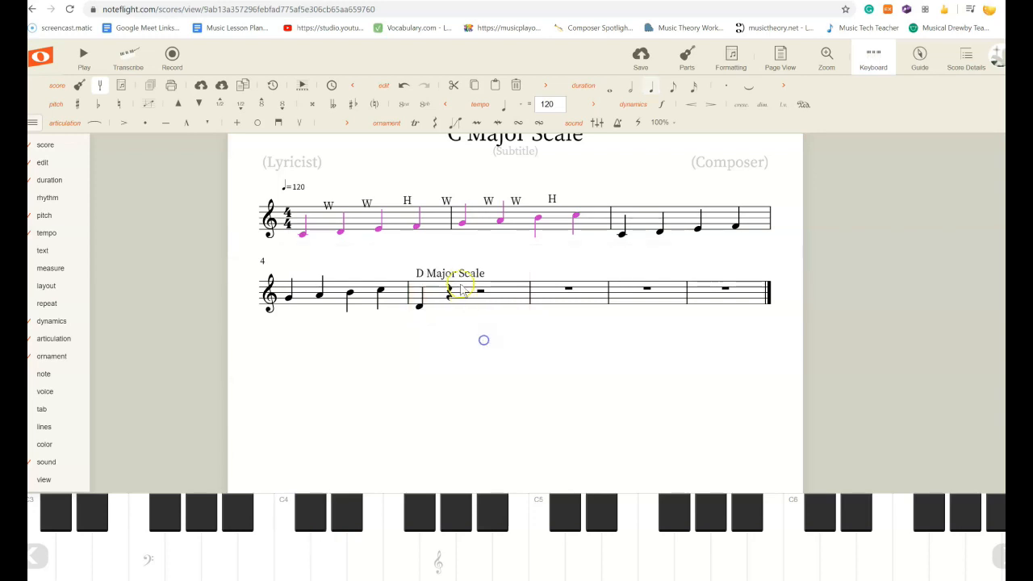
Enter E, F, G, A, B, C and D after the D4 to fill measures 5 and 6 with the scale.
{"action": "left_click", "coordinate": [419, 308]}
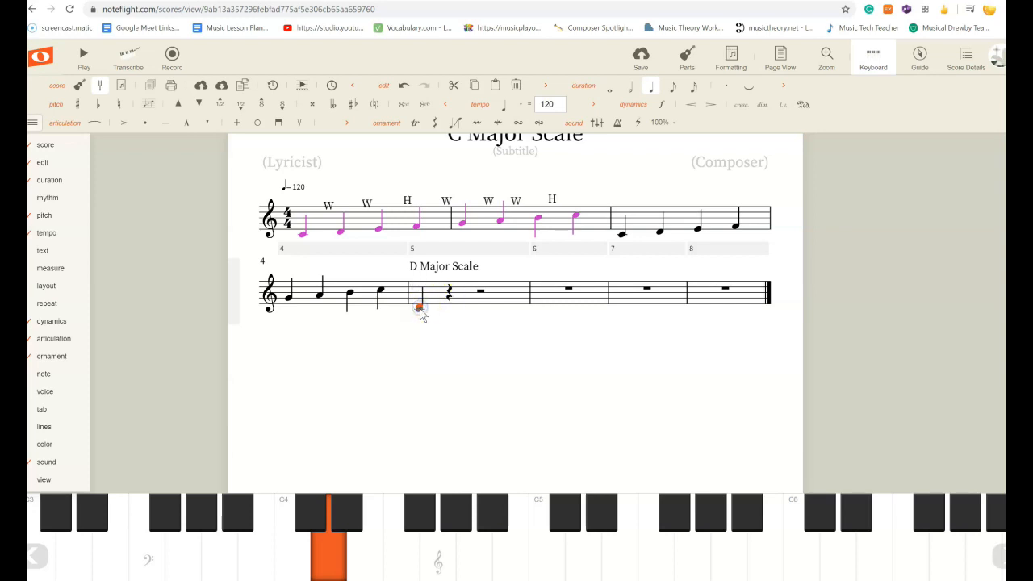
{"action": "key", "text": "e"}
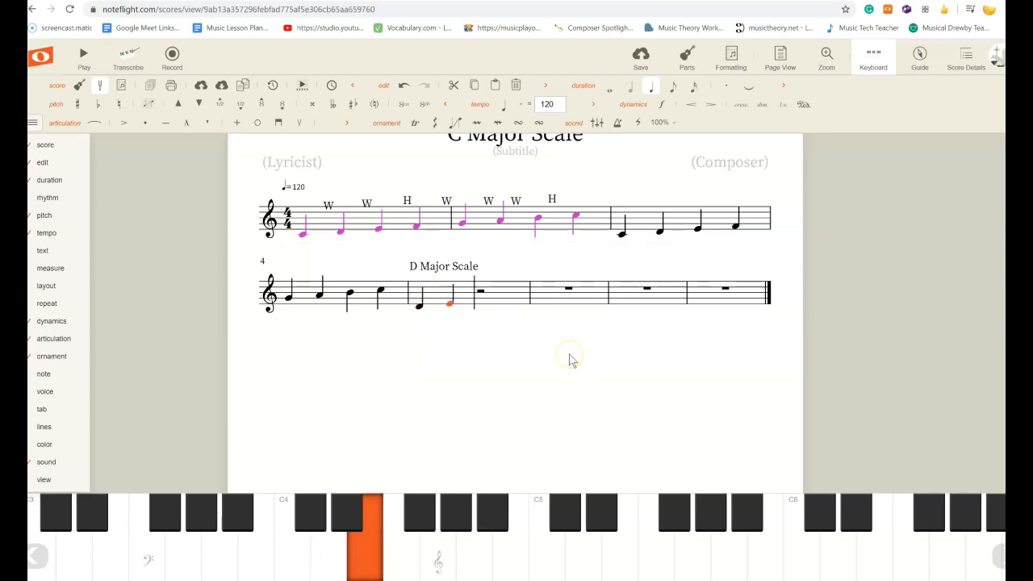
{"action": "key", "text": "f"}
{"action": "key", "text": "g"}
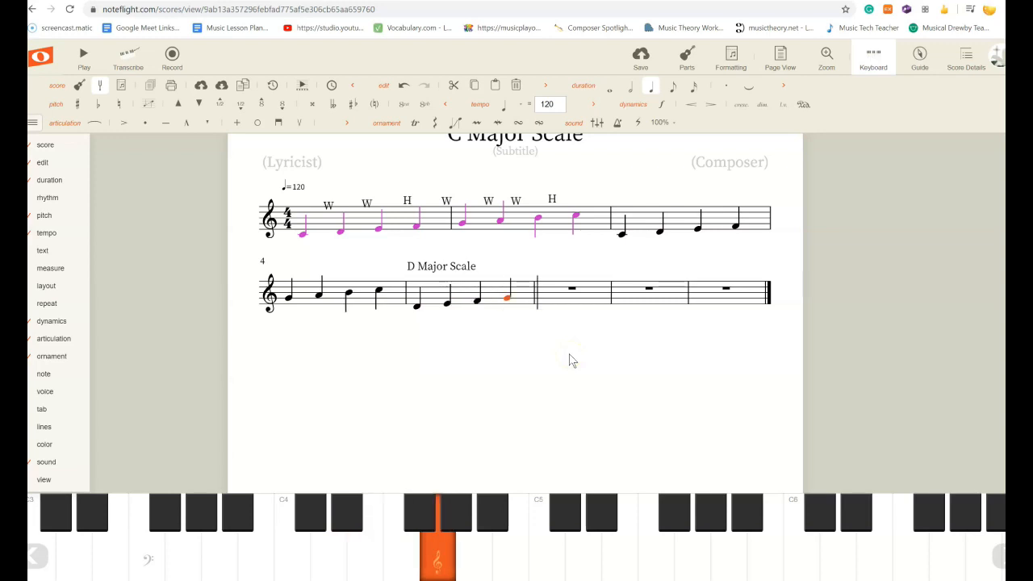
{"action": "key", "text": "a"}
{"action": "key", "text": "b"}
{"action": "key", "text": "c"}
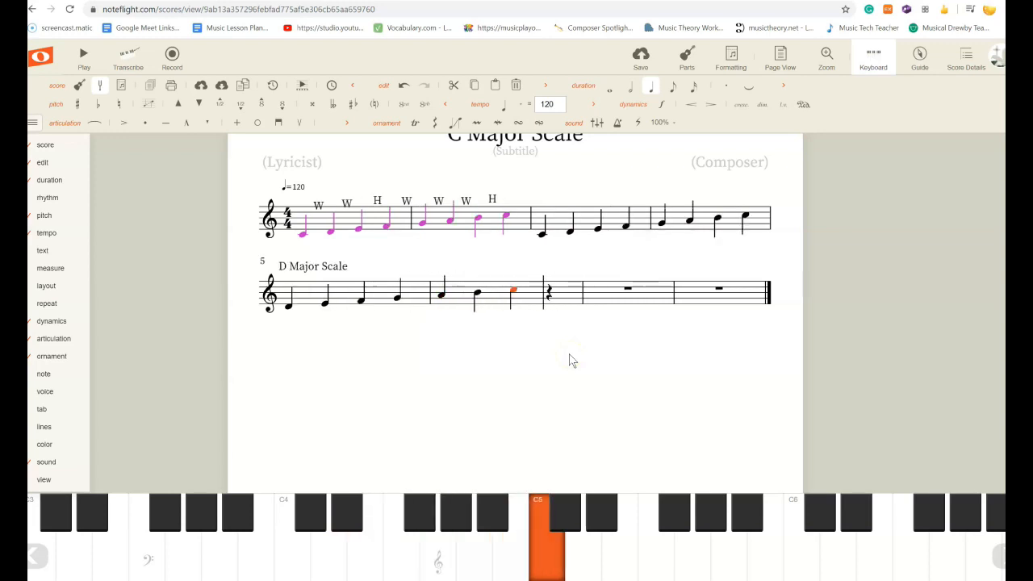
{"action": "key", "text": "d"}
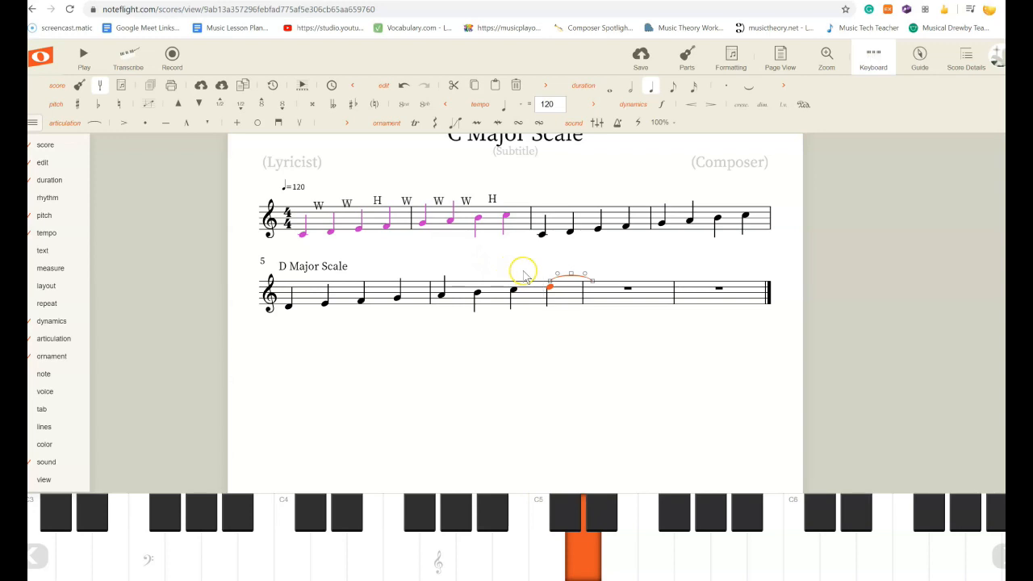
Play back the C major scale and the new D scale to compare how they sound.
{"action": "left_click", "coordinate": [567, 276]}
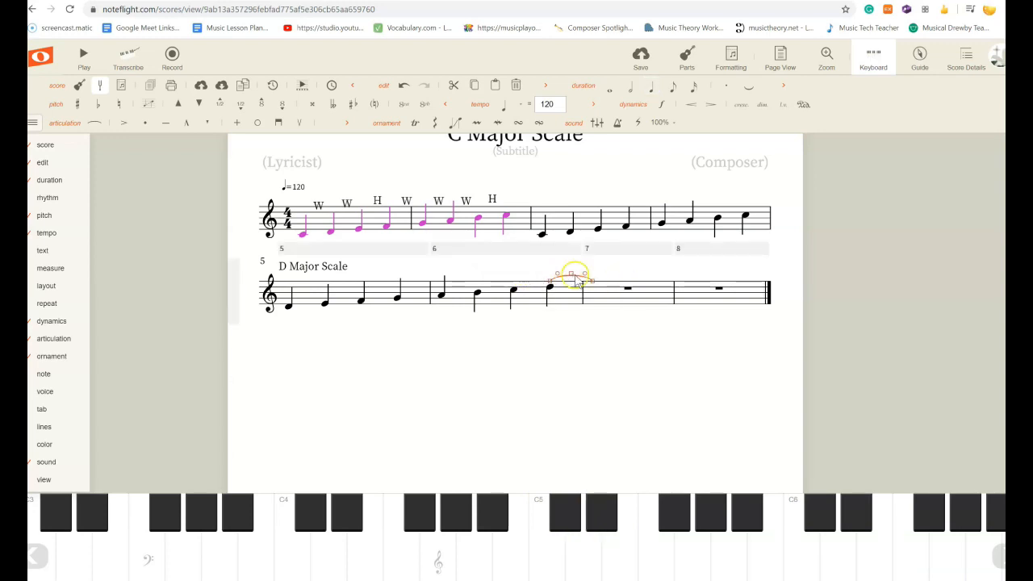
{"action": "left_click", "coordinate": [574, 277]}
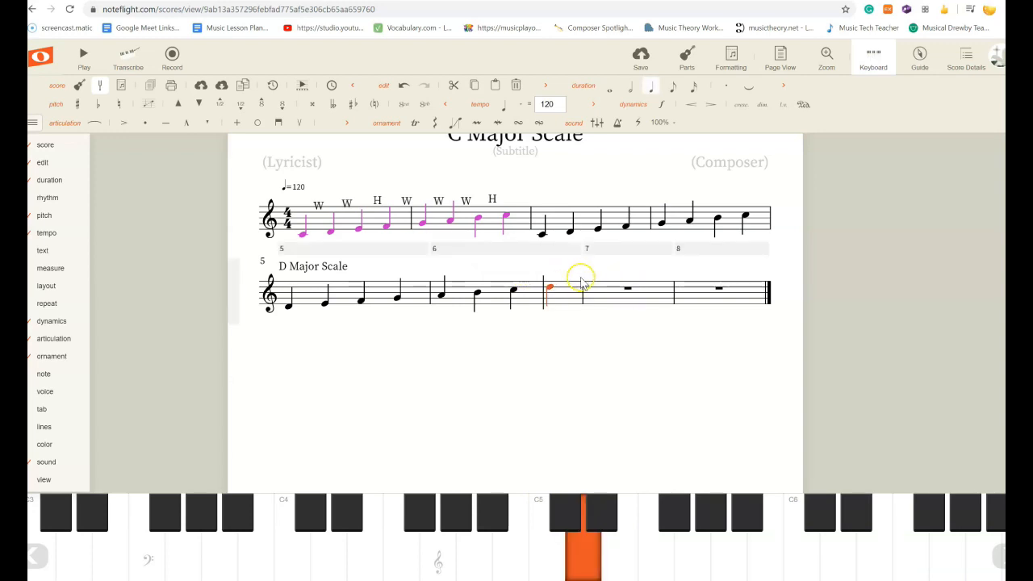
{"action": "left_click", "coordinate": [288, 308]}
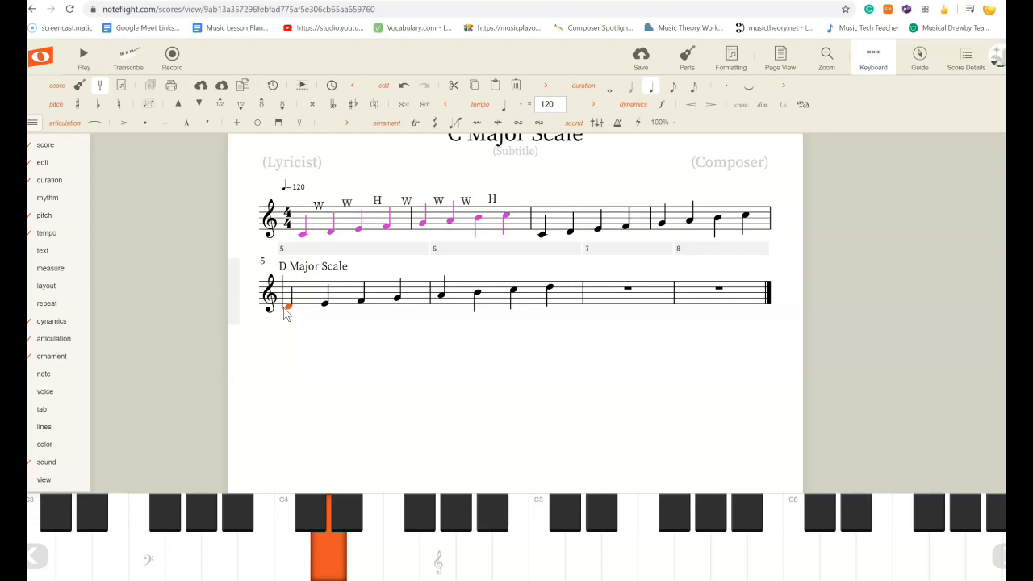
{"action": "left_click", "coordinate": [315, 229]}
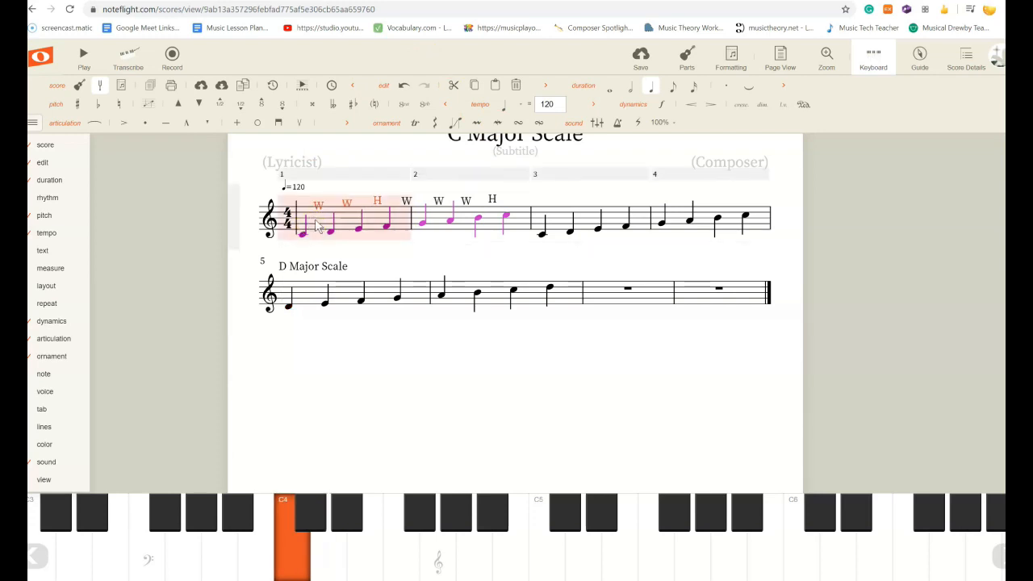
{"action": "left_click", "coordinate": [335, 279]}
{"action": "key", "text": "space"}
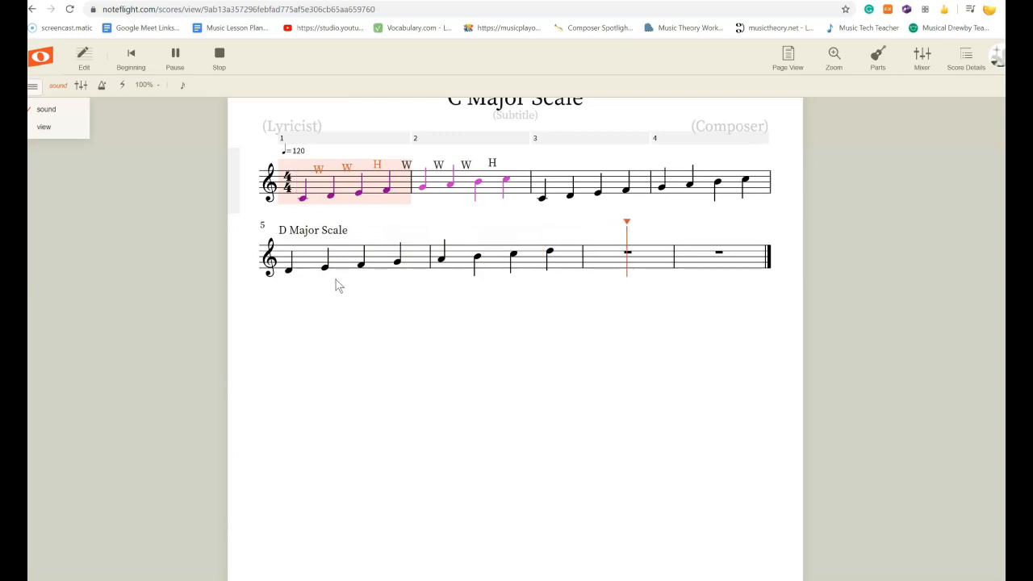
{"action": "left_click", "coordinate": [389, 316]}
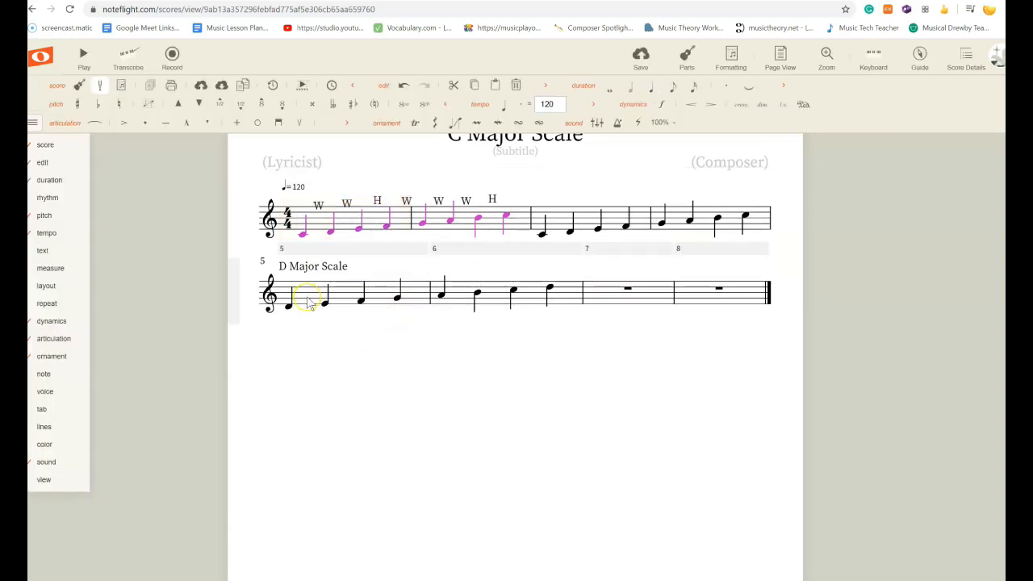
{"action": "left_click", "coordinate": [562, 219]}
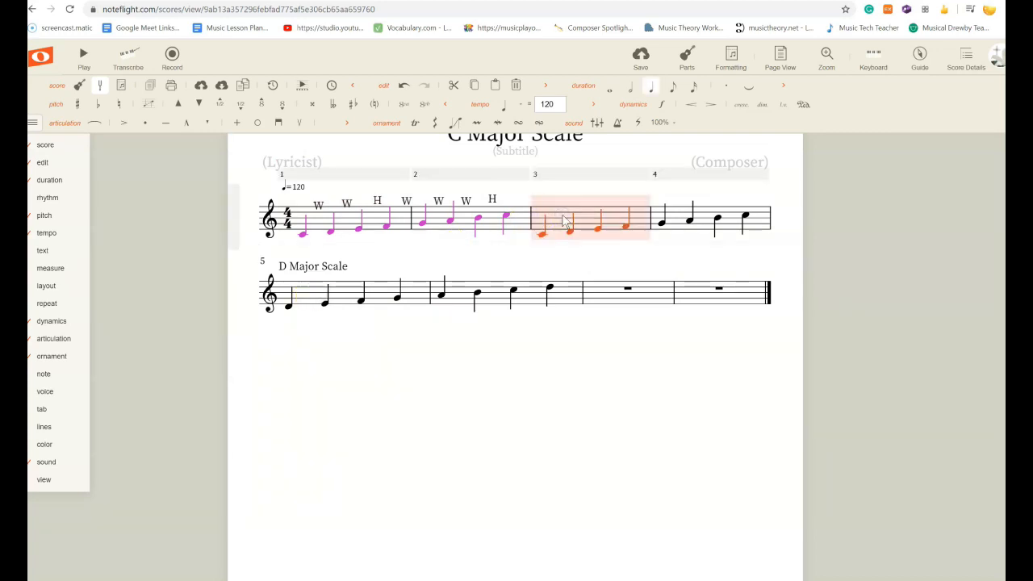
{"action": "key", "text": "space"}
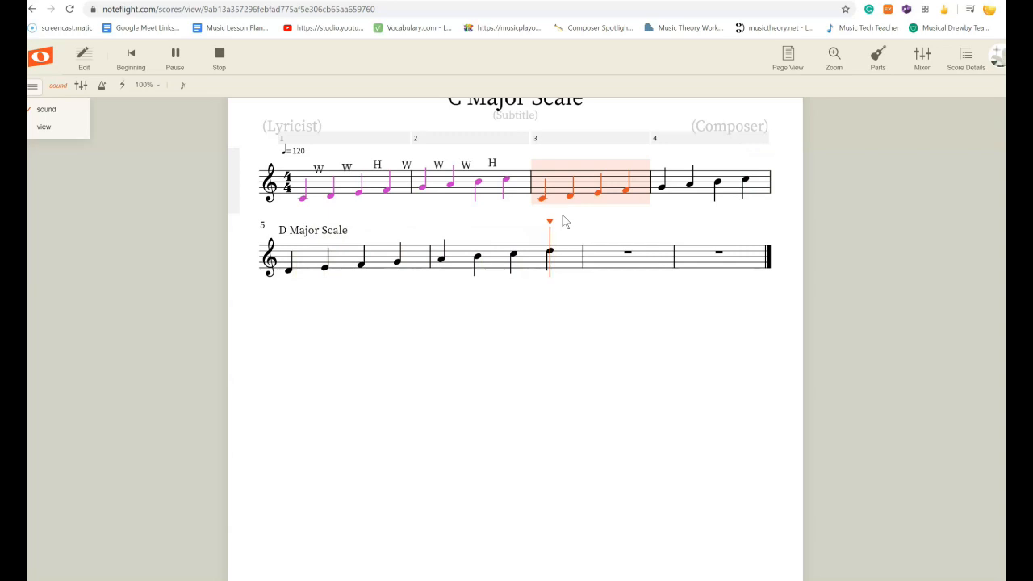
{"action": "left_click", "coordinate": [409, 348]}
Listen to each note of the D scale one by one across measures 5 and 6.
{"action": "left_click", "coordinate": [325, 279]}
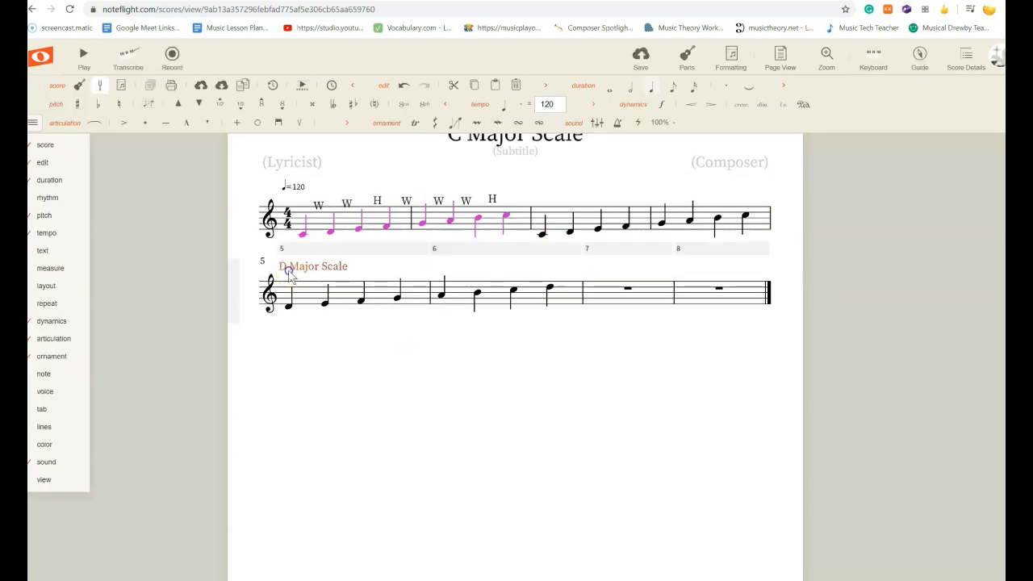
{"action": "left_click", "coordinate": [361, 301]}
{"action": "left_click", "coordinate": [397, 298]}
{"action": "left_click", "coordinate": [442, 296]}
{"action": "left_click", "coordinate": [478, 296]}
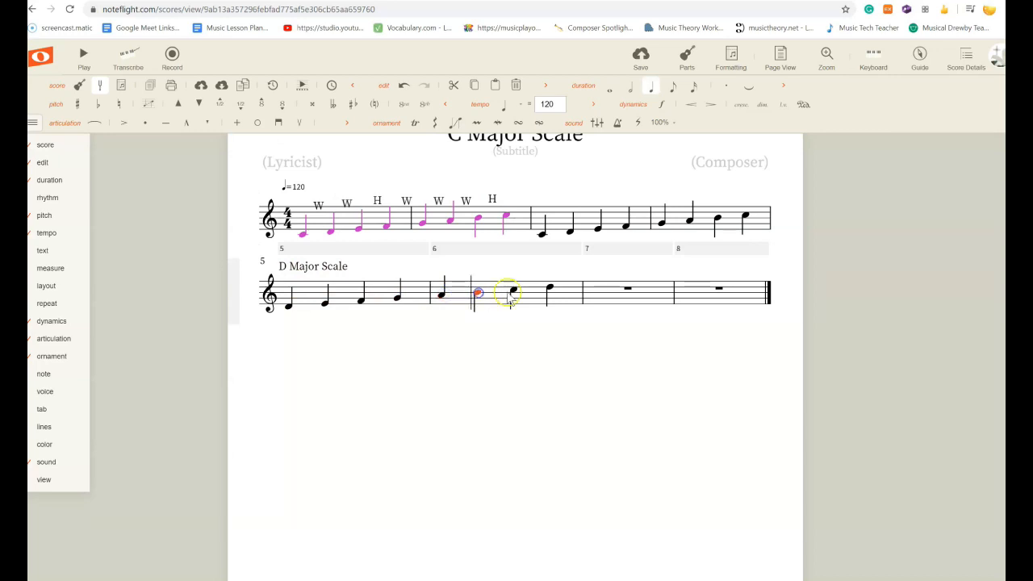
{"action": "left_click", "coordinate": [513, 291]}
{"action": "left_click", "coordinate": [549, 291]}
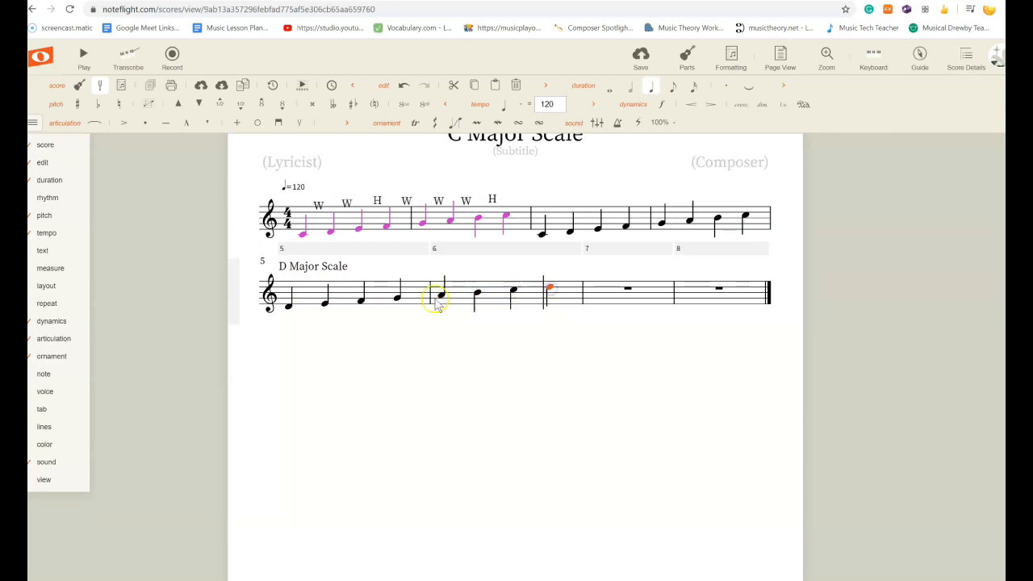
{"action": "left_click", "coordinate": [343, 297]}
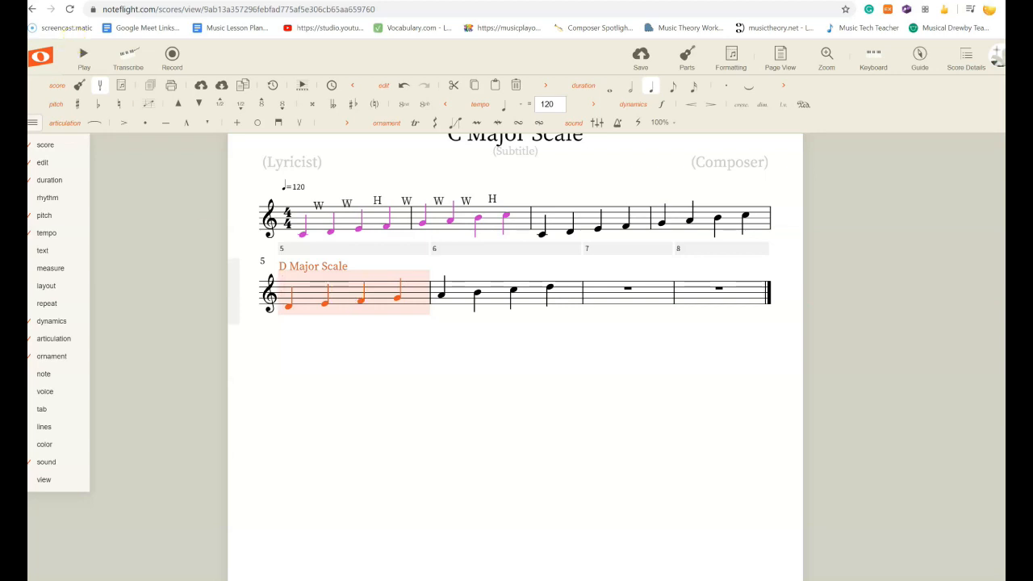
{"action": "left_click", "coordinate": [309, 295]}
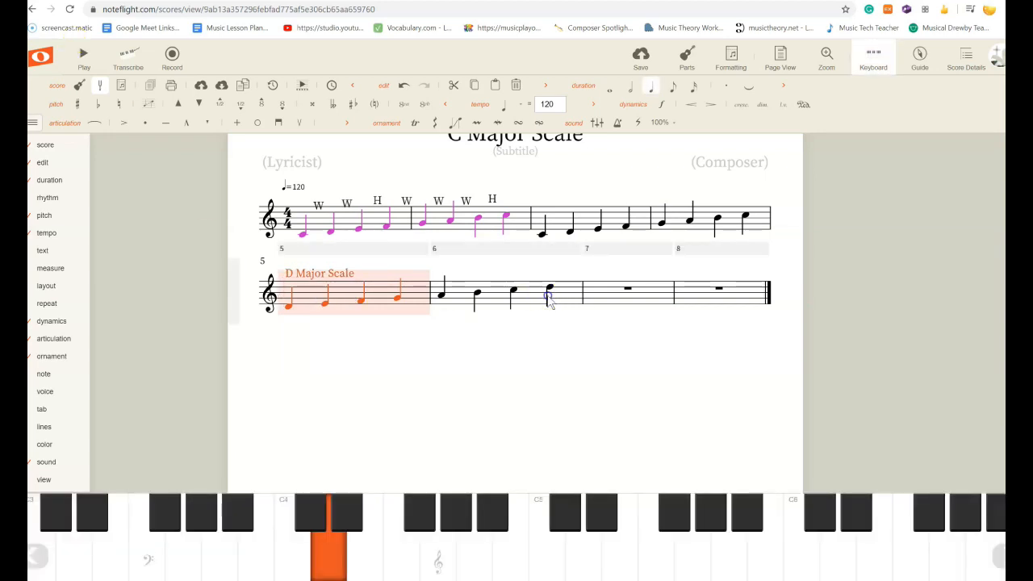
{"action": "left_click", "coordinate": [549, 296], "text": "shift"}
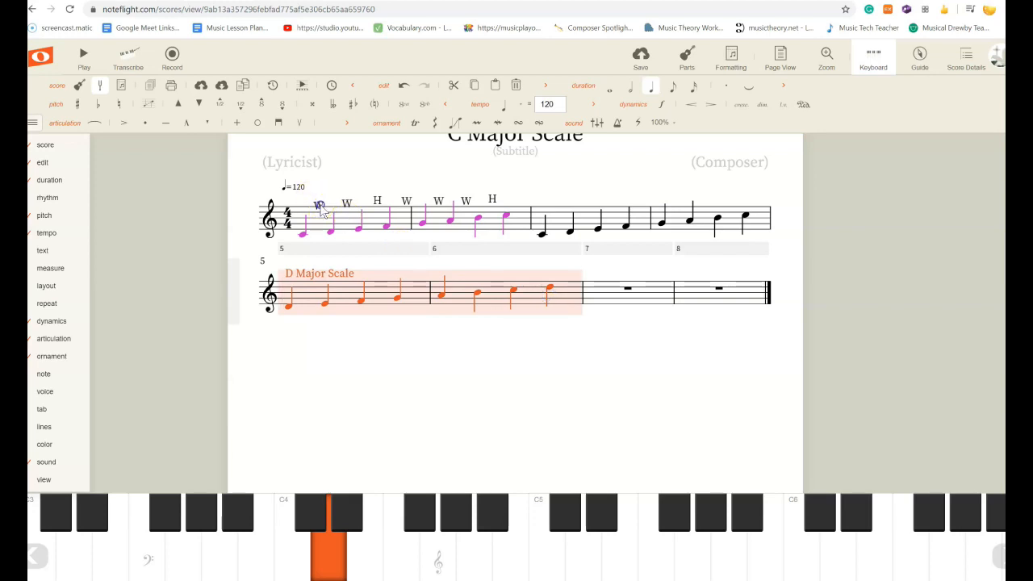
Review the W and H labels of the first scale against the opening notes of the D scale.
{"action": "left_click", "coordinate": [348, 203]}
{"action": "left_click", "coordinate": [406, 202]}
{"action": "left_click", "coordinate": [438, 202]}
{"action": "left_click", "coordinate": [466, 201]}
{"action": "left_click", "coordinate": [496, 201]}
{"action": "left_click", "coordinate": [496, 201]}
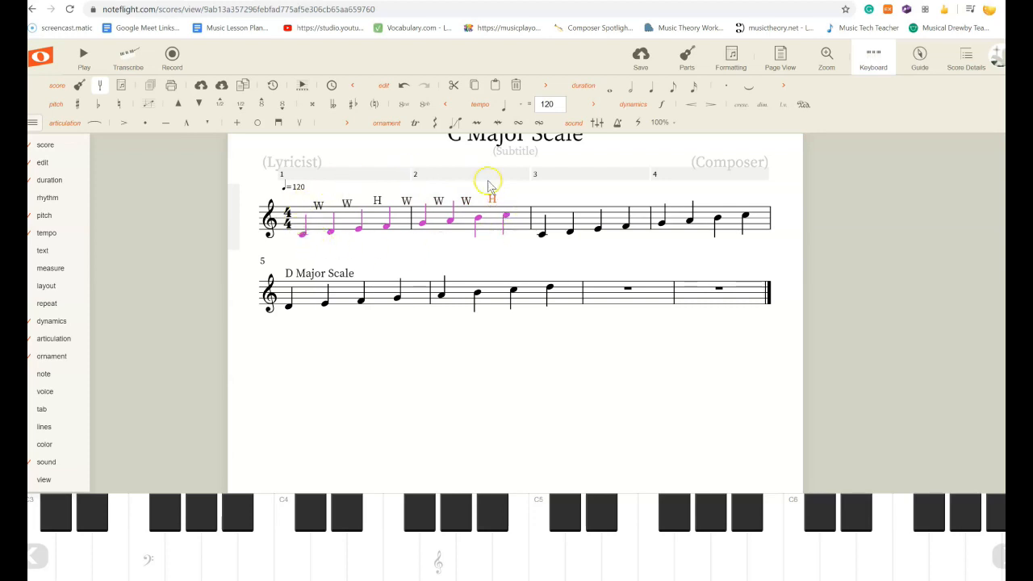
{"action": "left_click", "coordinate": [289, 308]}
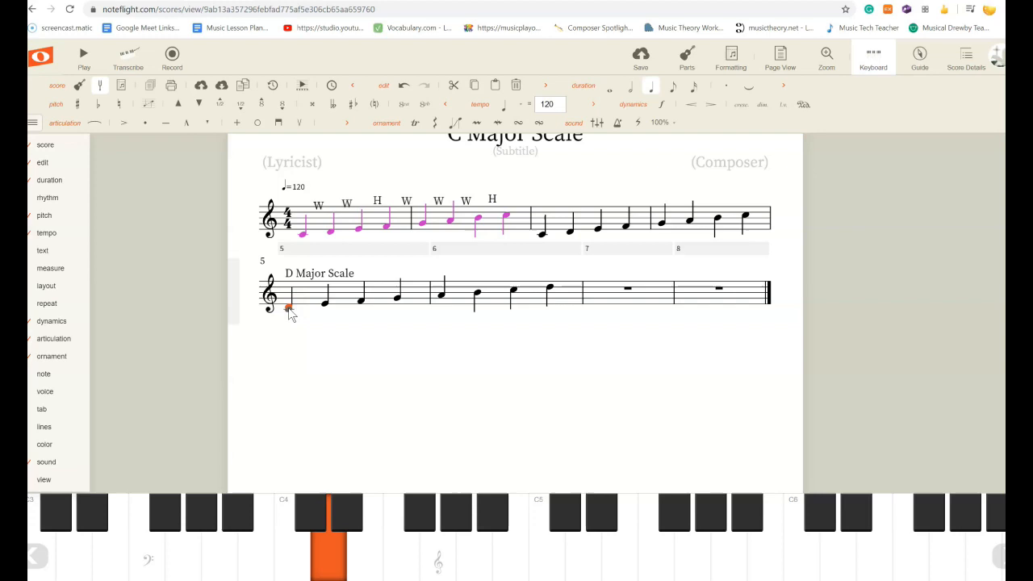
{"action": "left_click", "coordinate": [298, 309]}
{"action": "left_click", "coordinate": [304, 236]}
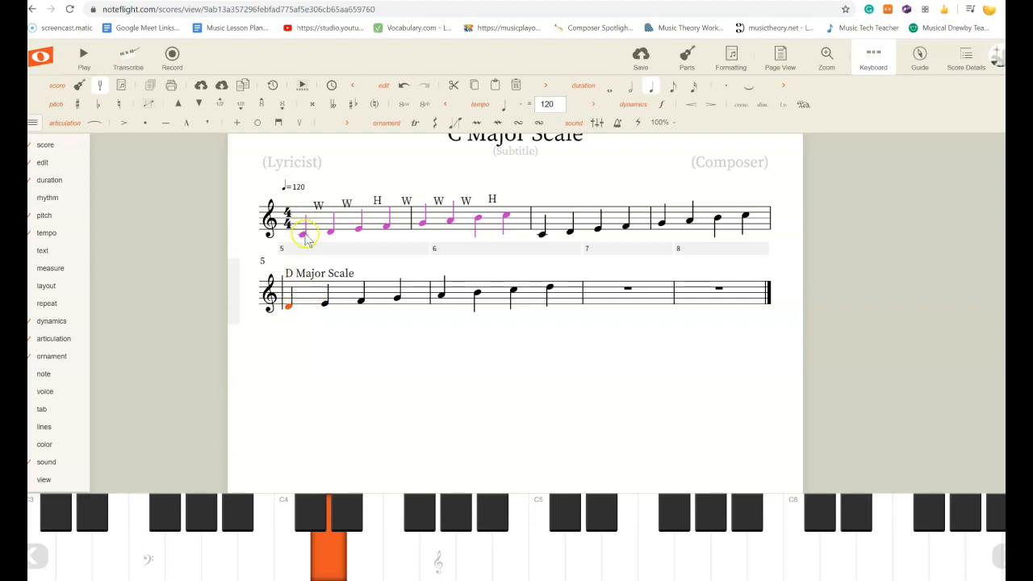
{"action": "left_click", "coordinate": [290, 312]}
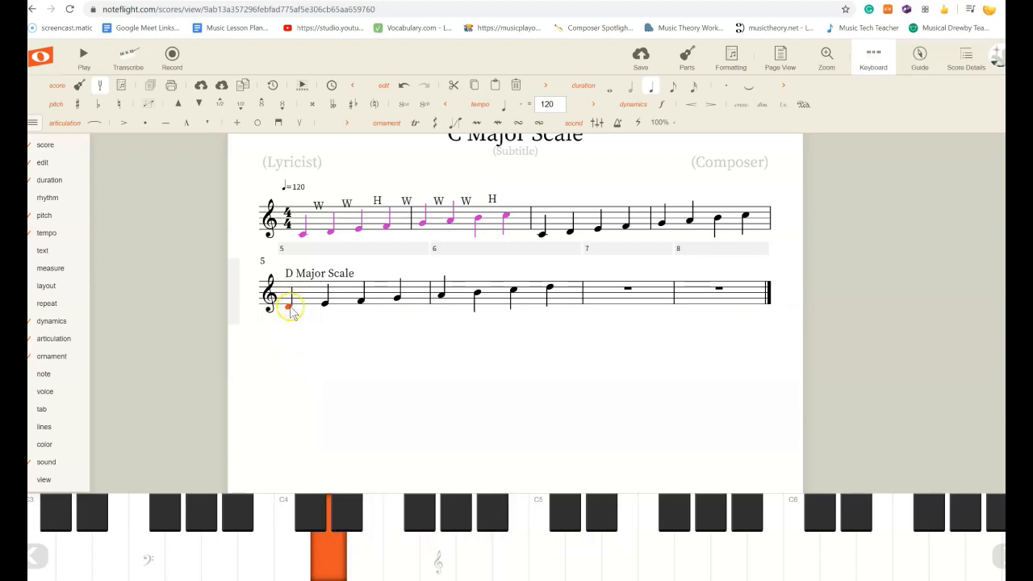
Add a W label between D4 and E4 at the start of the D scale.
{"action": "left_click", "coordinate": [324, 305]}
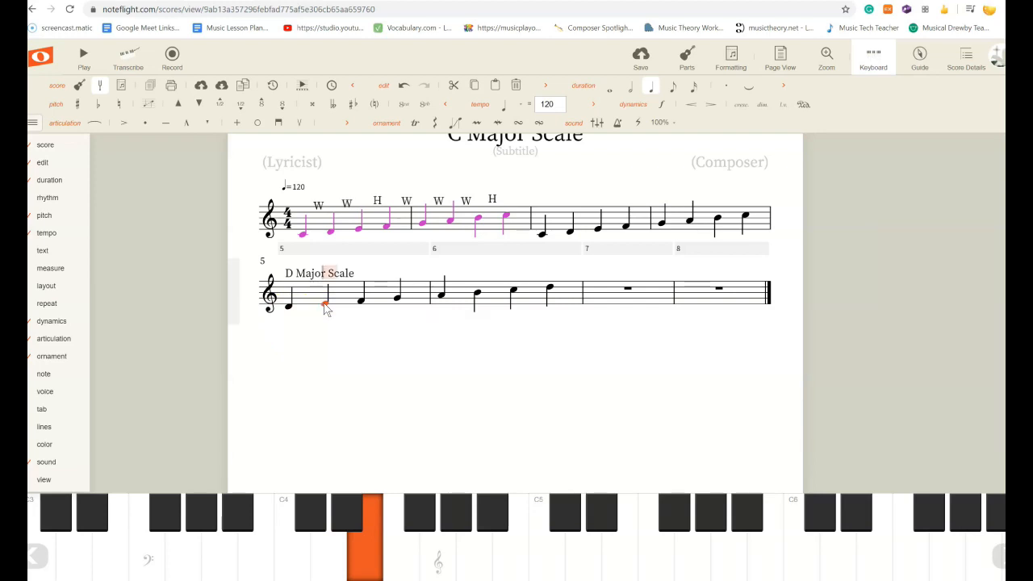
{"action": "left_click", "coordinate": [352, 329]}
{"action": "left_click", "coordinate": [310, 267]}
{"action": "mouse_move", "coordinate": [311, 265]}
{"action": "left_mouse_down"}
{"action": "mouse_move", "coordinate": [309, 250]}
{"action": "mouse_move", "coordinate": [315, 273]}
{"action": "left_mouse_up"}
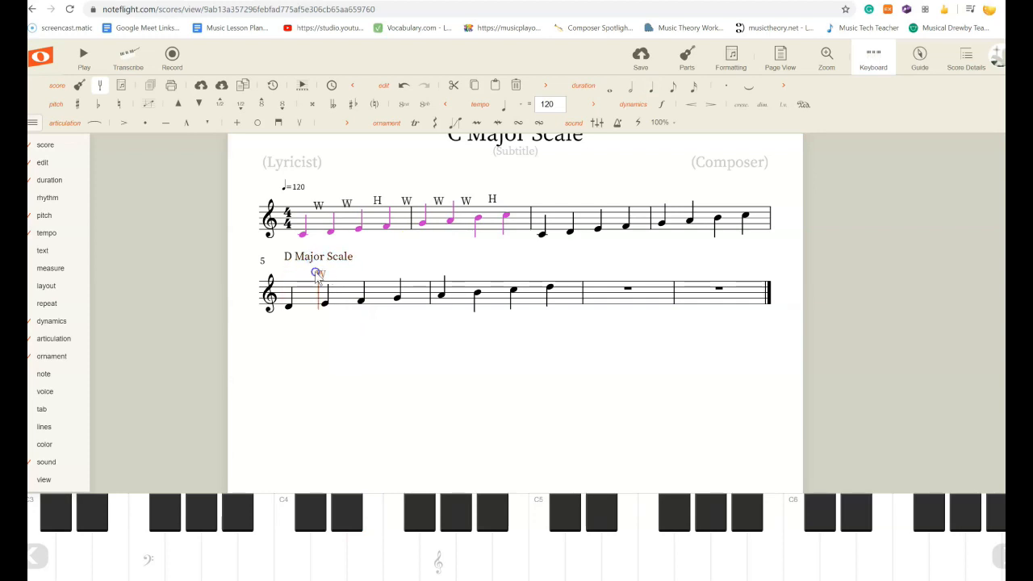
Add an H label between E4 and F4 and align it above that interval.
{"action": "left_click", "coordinate": [327, 307]}
{"action": "left_click", "coordinate": [361, 303]}
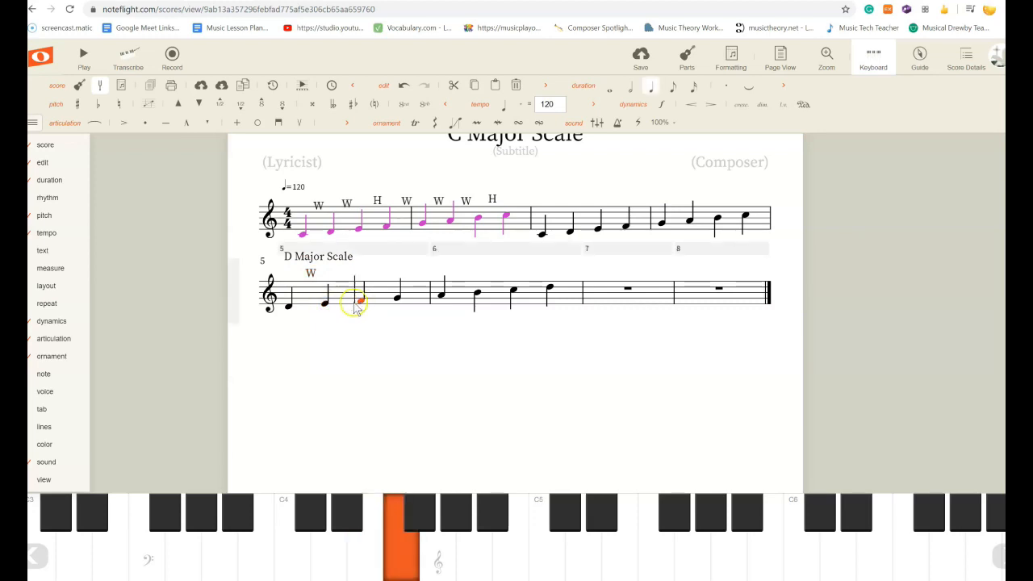
{"action": "left_click", "coordinate": [326, 305]}
{"action": "left_click", "coordinate": [361, 303]}
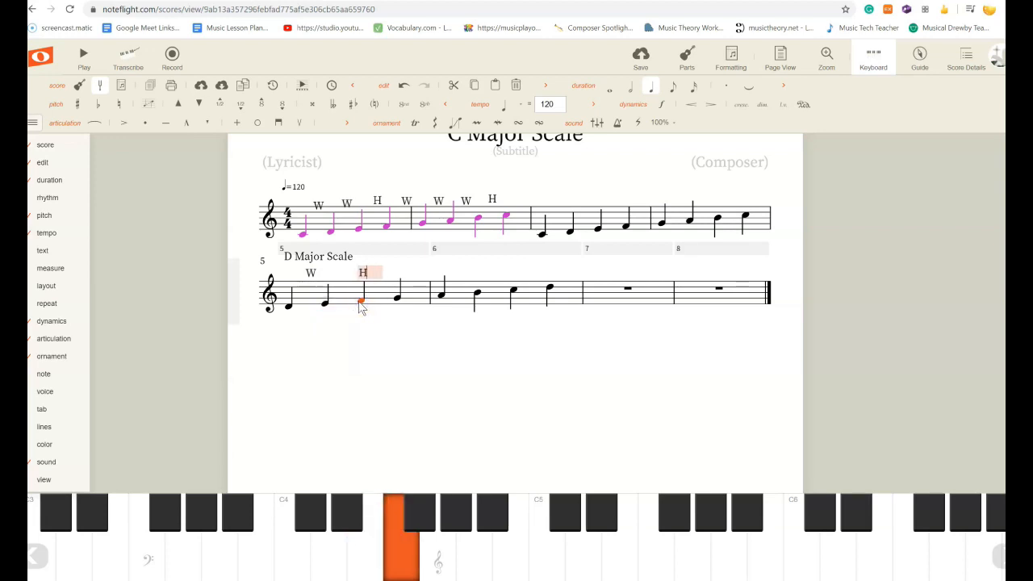
{"action": "left_click", "coordinate": [357, 325]}
{"action": "left_click_drag", "start_coordinate": [363, 272], "coordinate": [345, 271]}
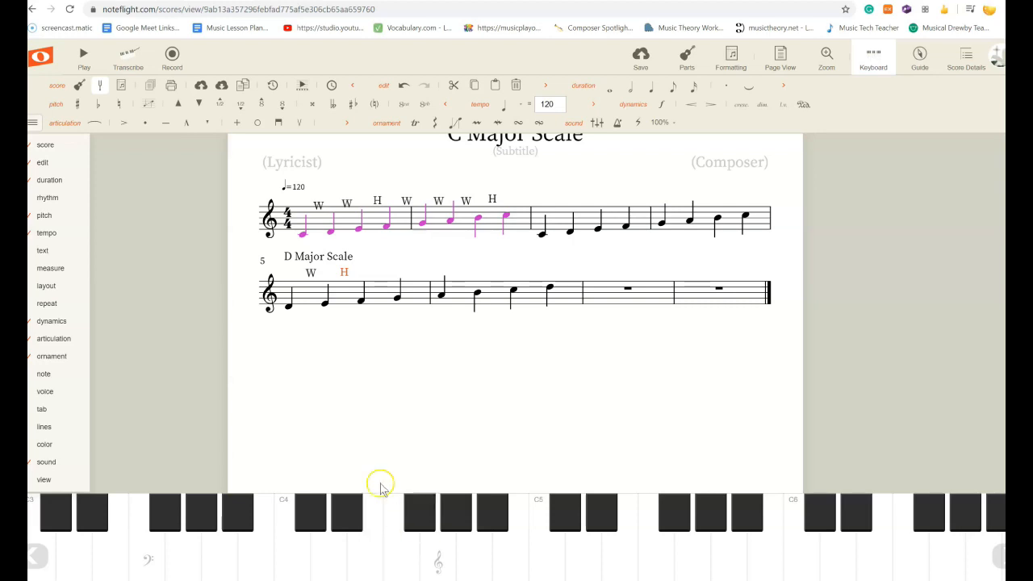
Raise the F4 in measure 5 to F♯4 using the keyboard's black key.
{"action": "left_click", "coordinate": [359, 299]}
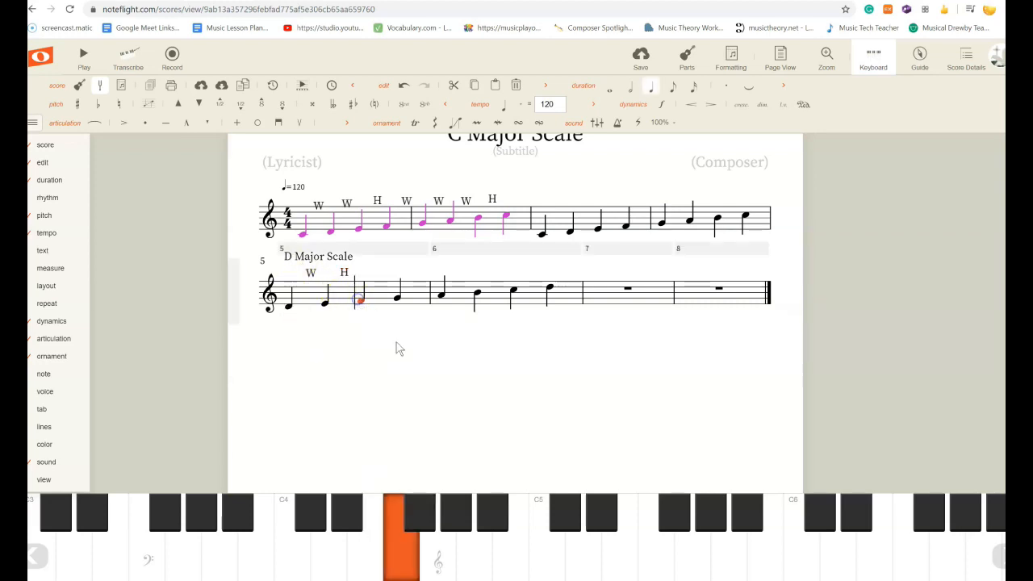
{"action": "left_click", "coordinate": [409, 520]}
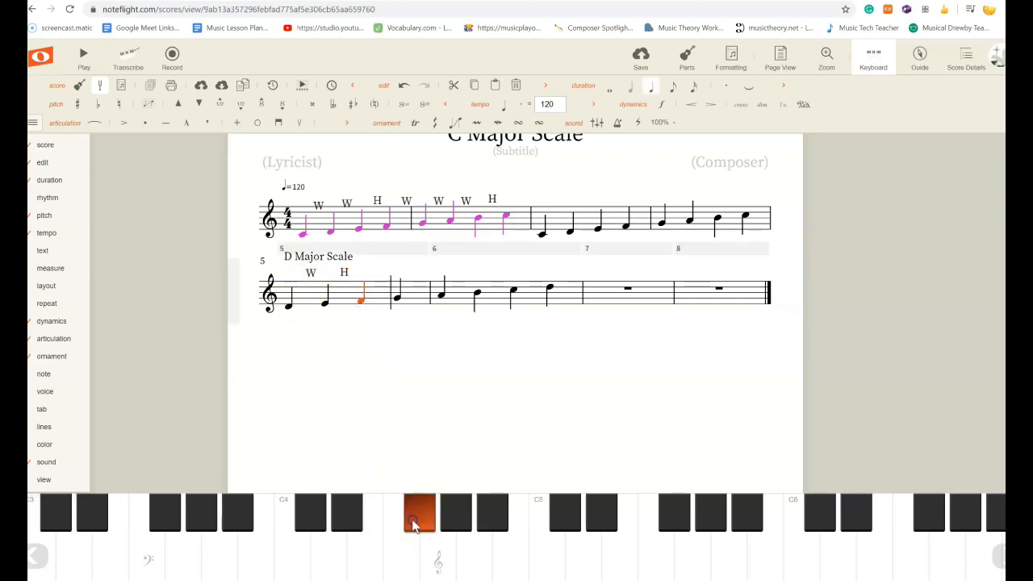
{"action": "left_click", "coordinate": [326, 305]}
{"action": "left_click", "coordinate": [344, 272]}
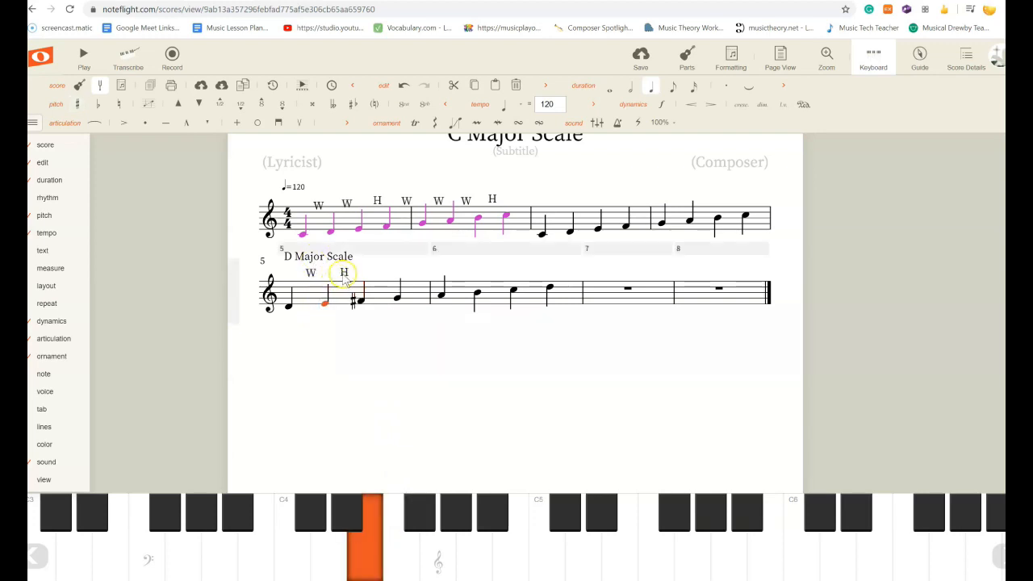
Delete the H label above the interval between E4 and F♯4 in the D scale.
{"action": "double_click", "coordinate": [344, 274]}
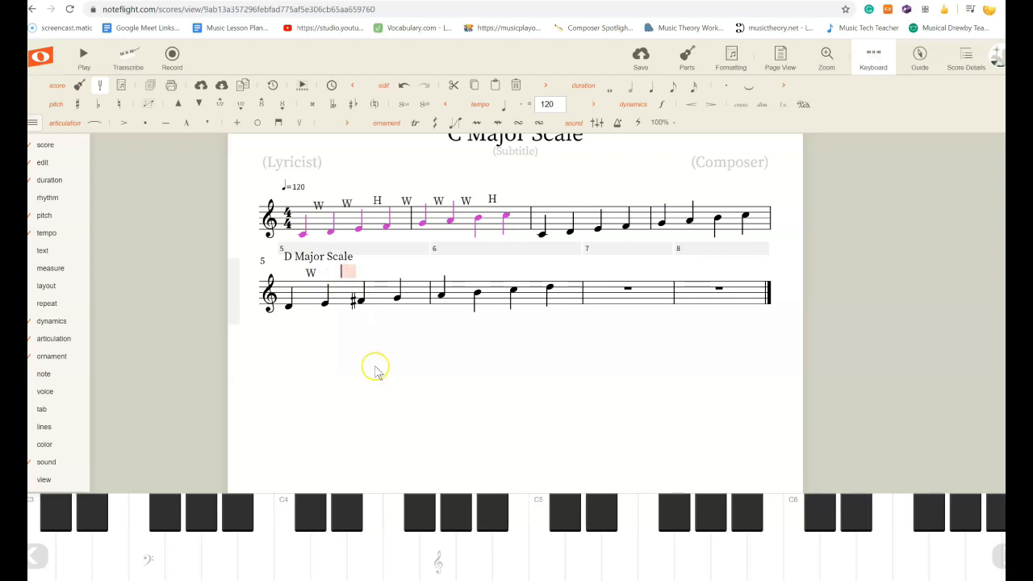
{"action": "left_click", "coordinate": [377, 404]}
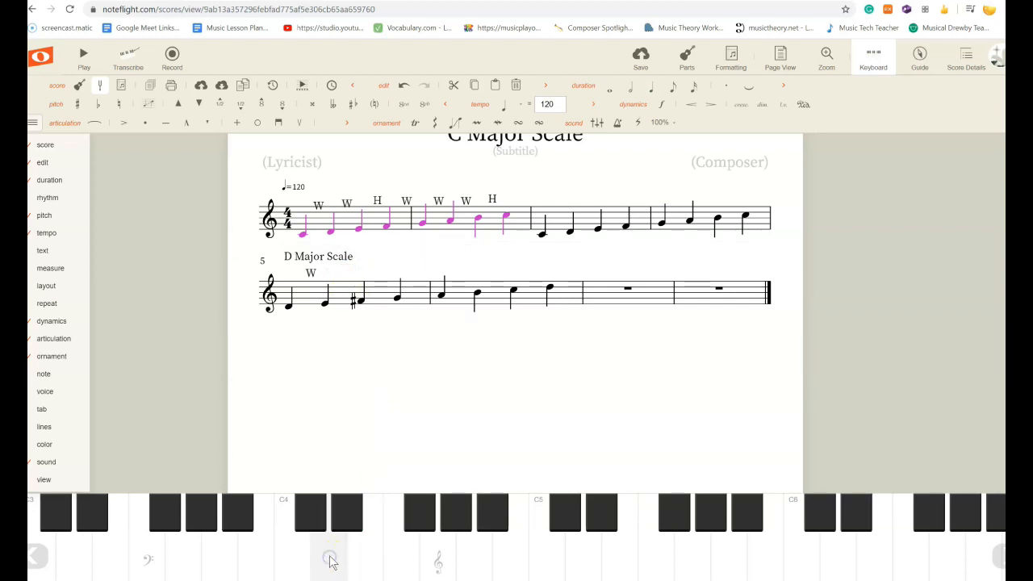
{"action": "left_click", "coordinate": [362, 301]}
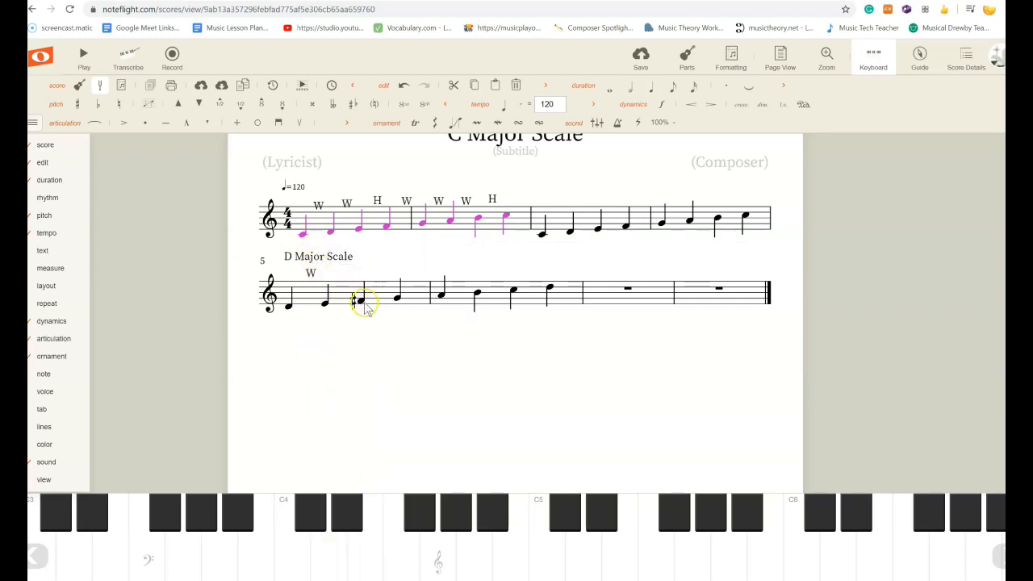
{"action": "left_click", "coordinate": [289, 304]}
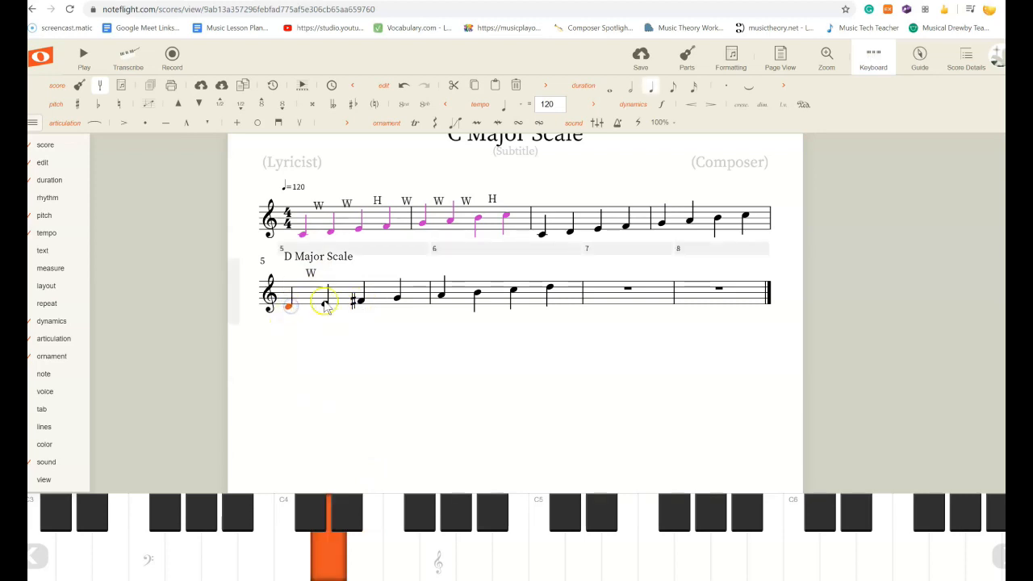
{"action": "left_click", "coordinate": [326, 305]}
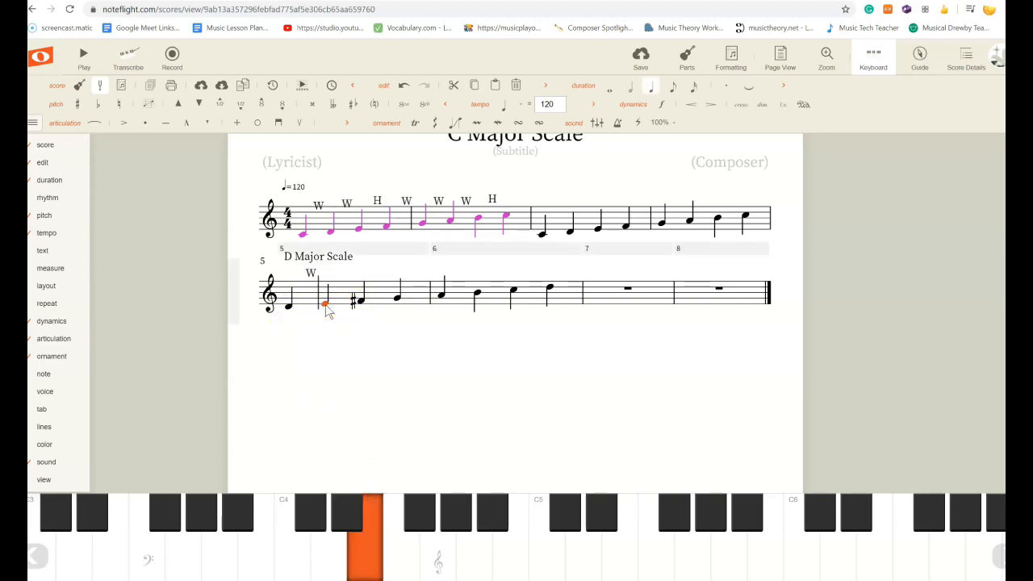
{"action": "left_click", "coordinate": [363, 549]}
{"action": "left_click", "coordinate": [416, 510]}
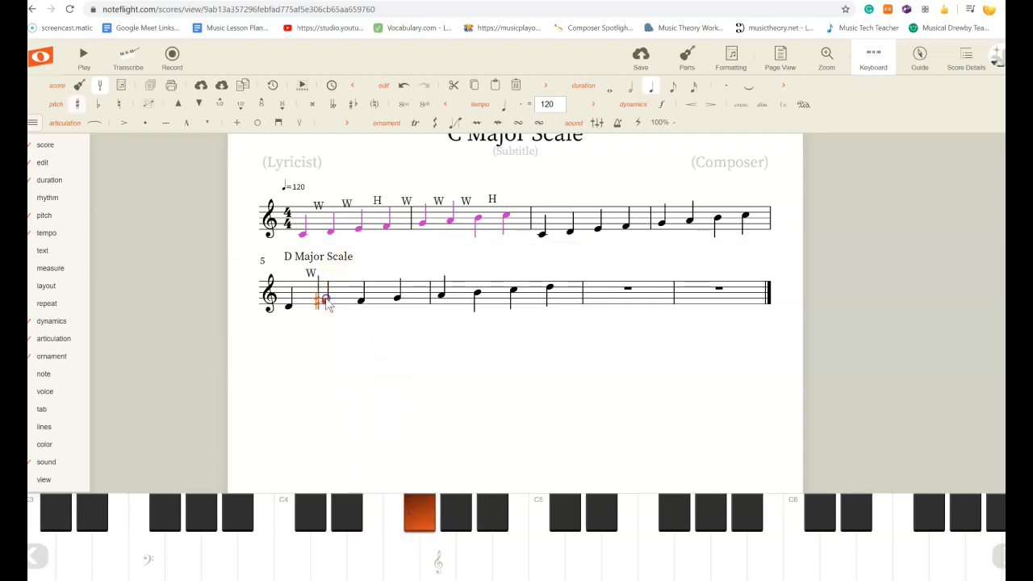
{"action": "key", "text": "Down"}
{"action": "key", "text": "Down"}
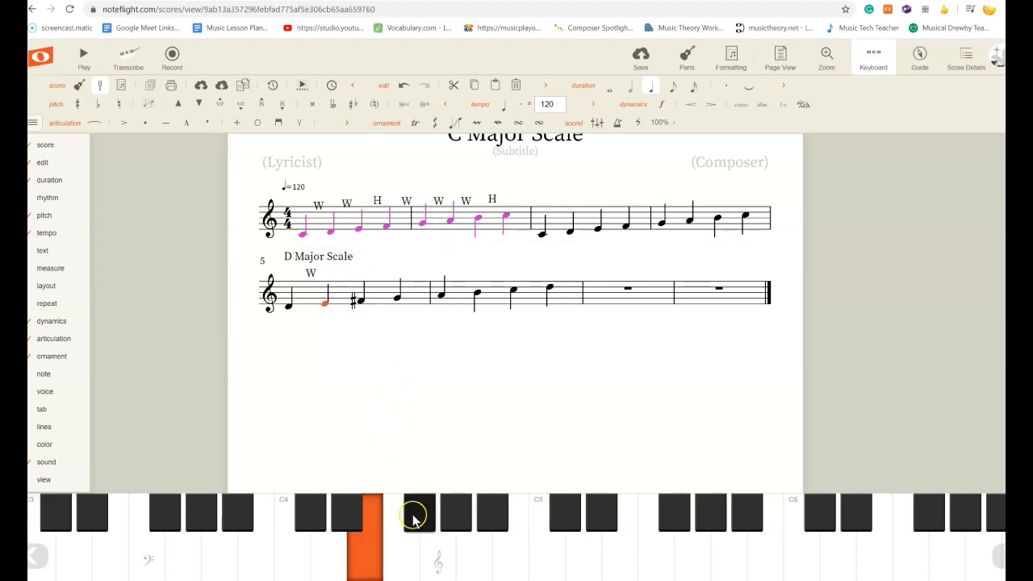
Add a W label between E4 and F♯4 and move it above that interval.
{"action": "left_click", "coordinate": [363, 304]}
{"action": "left_click", "coordinate": [397, 300]}
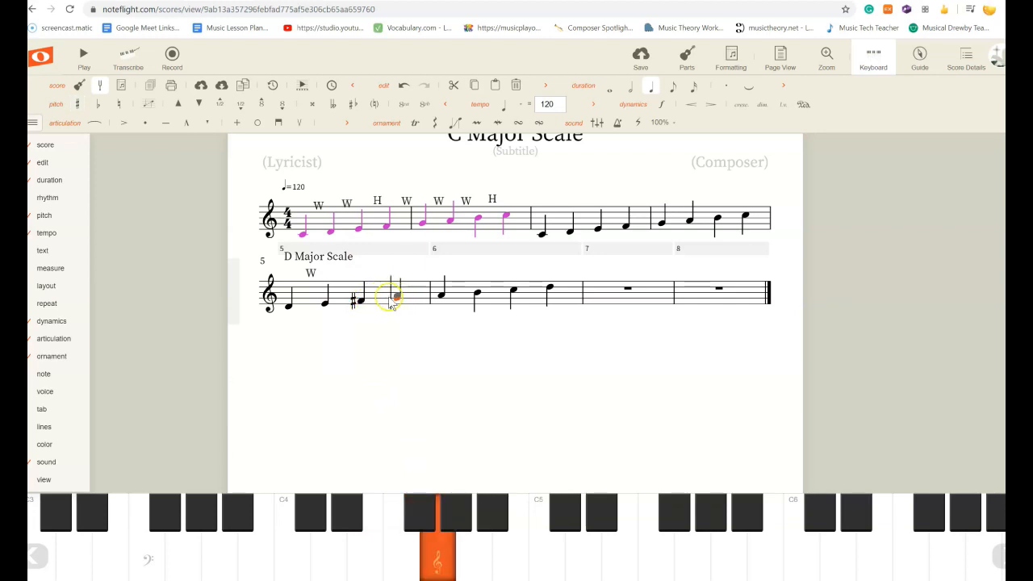
{"action": "left_click", "coordinate": [362, 302]}
{"action": "left_click", "coordinate": [326, 304]}
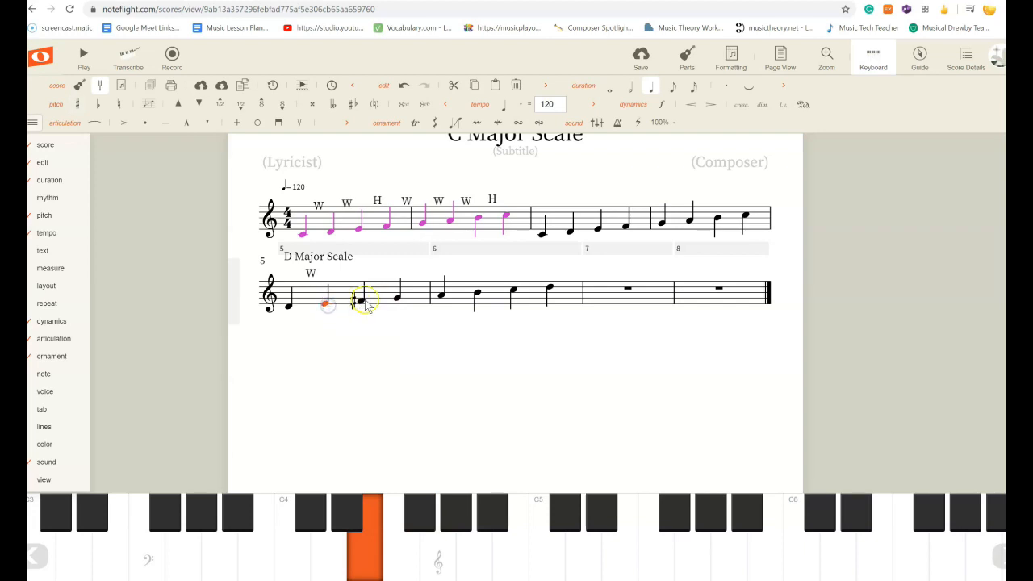
{"action": "left_click", "coordinate": [364, 303]}
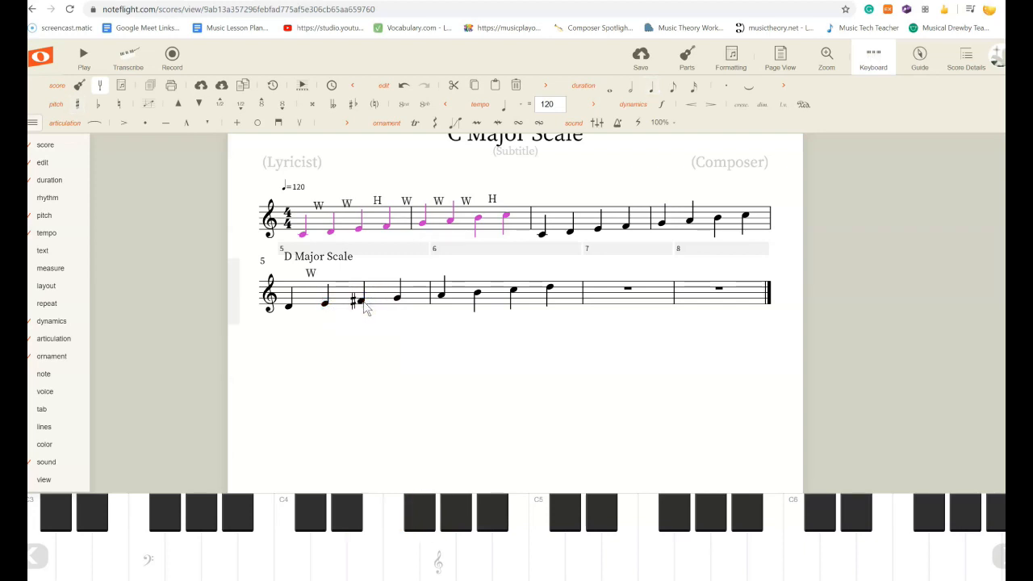
{"action": "left_click", "coordinate": [362, 303]}
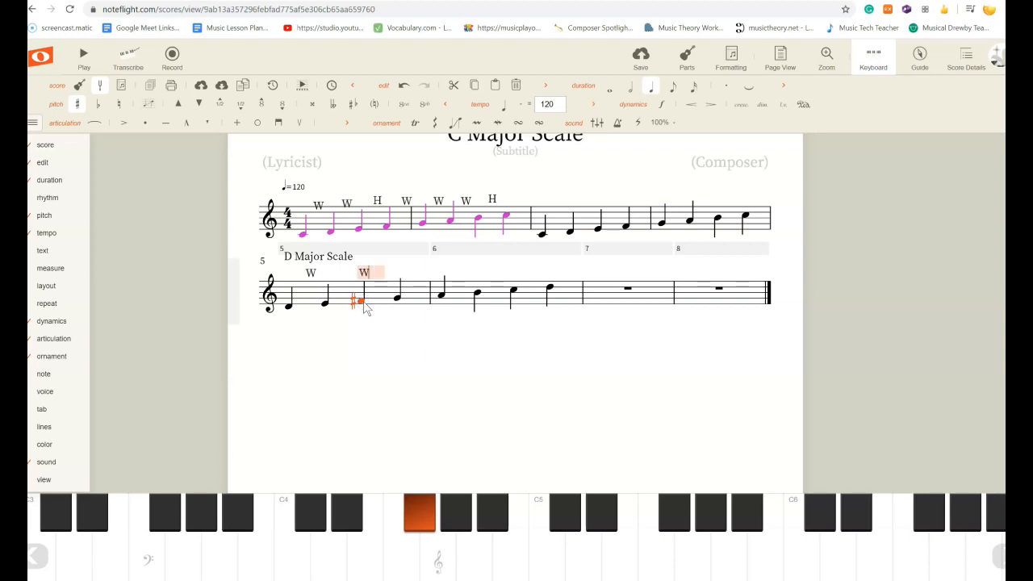
{"action": "left_click", "coordinate": [377, 311]}
{"action": "left_click_drag", "start_coordinate": [363, 272], "coordinate": [341, 271]}
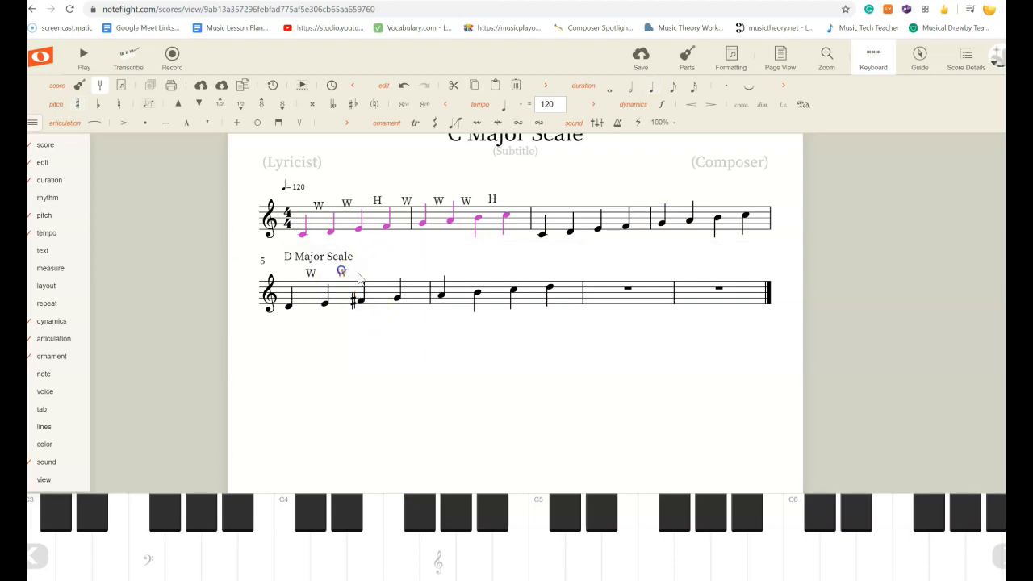
Add an H label between F♯4 and G4 and align it above that interval.
{"action": "left_click", "coordinate": [397, 298]}
{"action": "key", "text": "x"}
{"action": "left_click", "coordinate": [411, 311]}
{"action": "left_click_drag", "start_coordinate": [396, 272], "coordinate": [376, 271]}
Add a W label between G4 and A4 across the bar line into measure 6.
{"action": "left_click", "coordinate": [399, 298]}
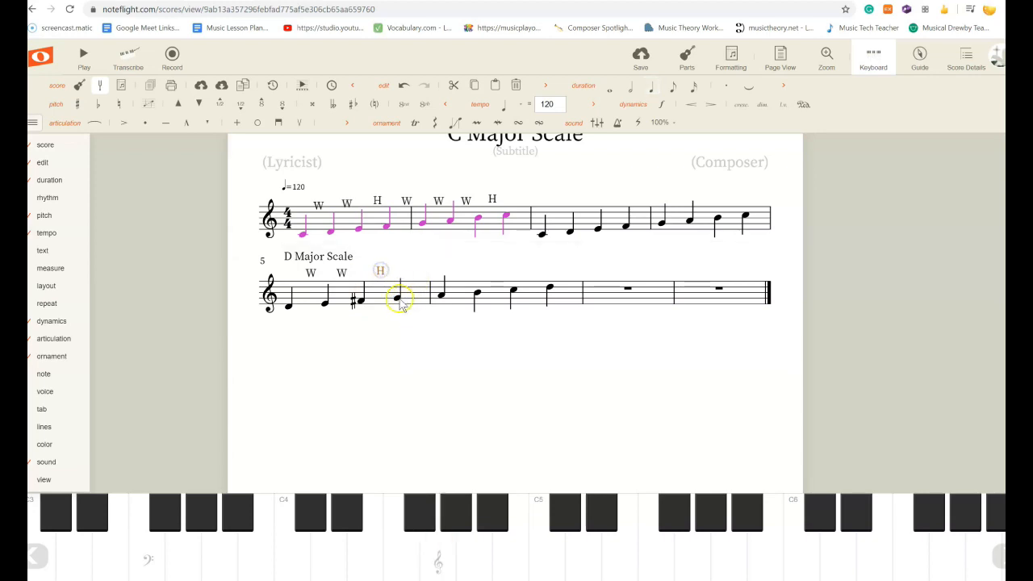
{"action": "left_click", "coordinate": [441, 297]}
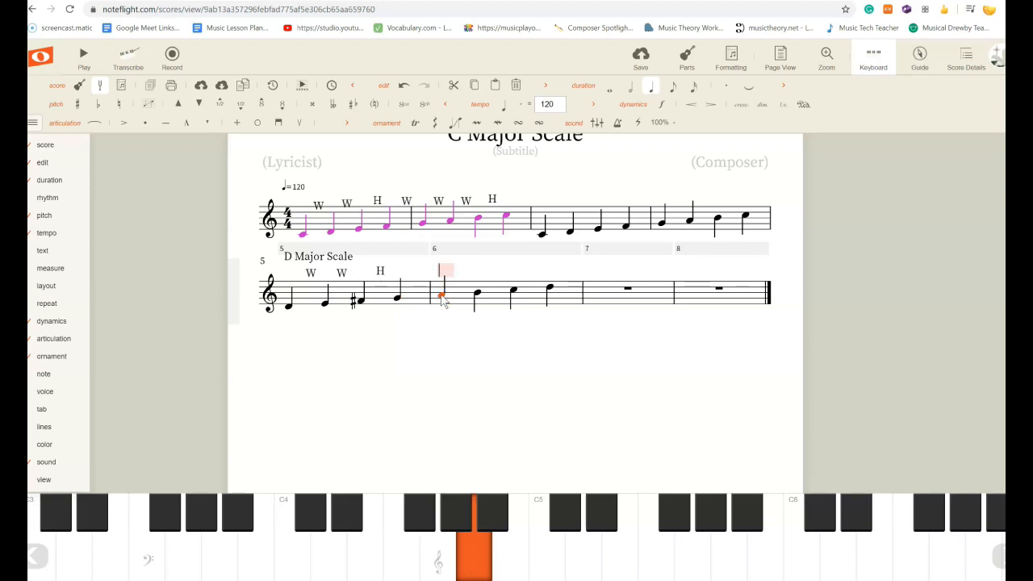
{"action": "left_click", "coordinate": [371, 321]}
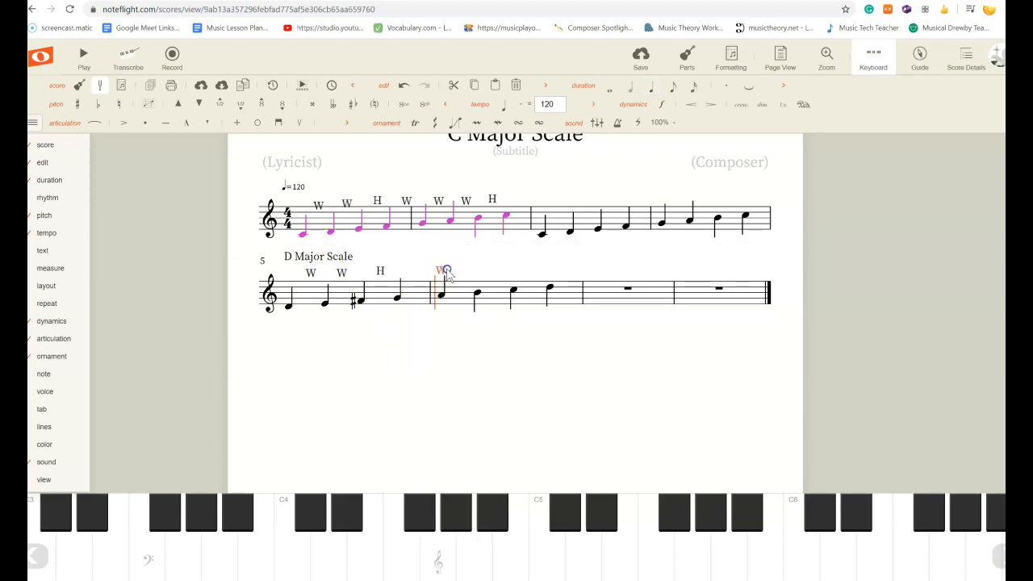
{"action": "left_click", "coordinate": [441, 295]}
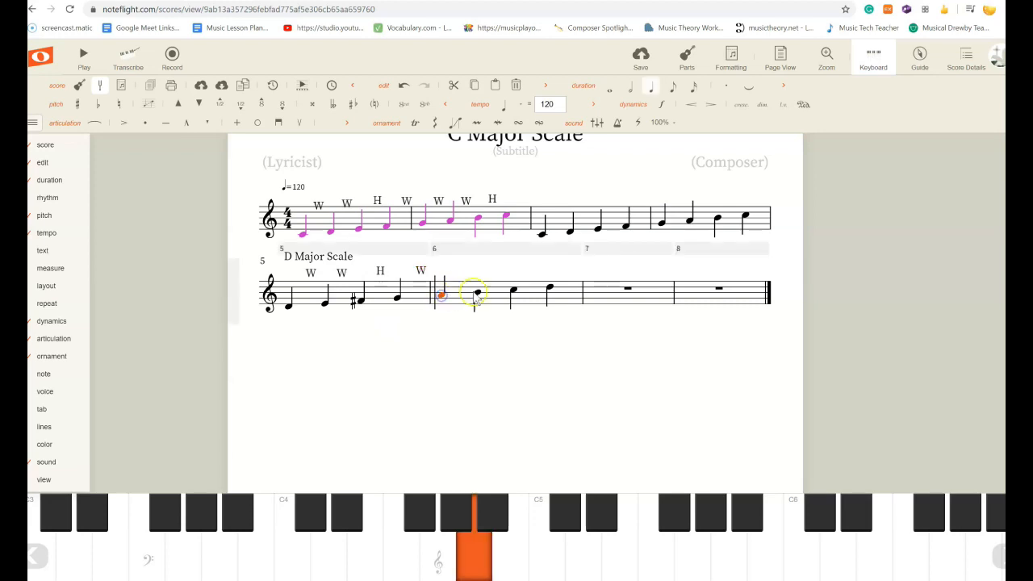
Add a W label between A4 and B4 and align it above that interval.
{"action": "left_click", "coordinate": [477, 296]}
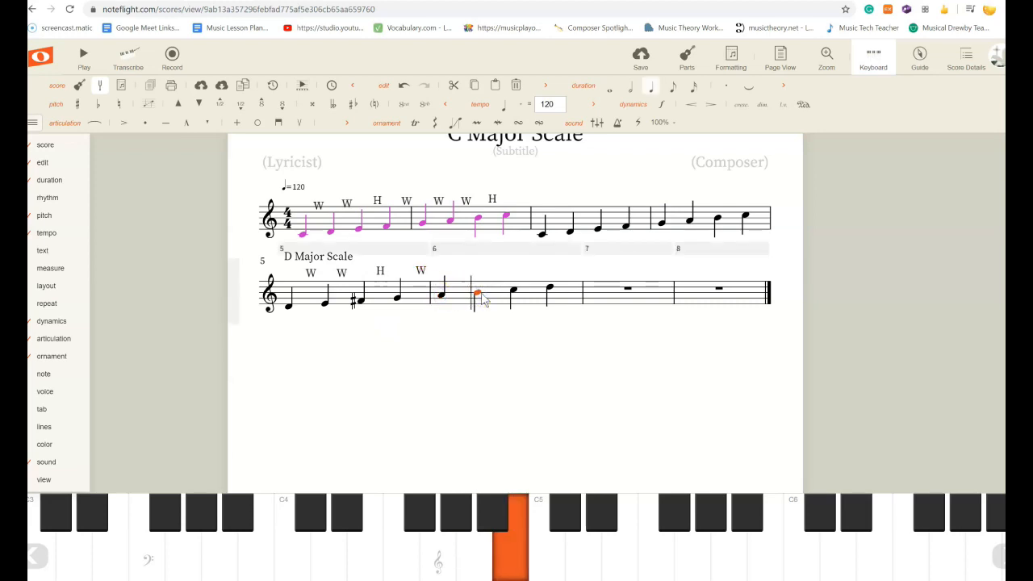
{"action": "type", "text": "W"}
{"action": "left_click", "coordinate": [491, 303]}
{"action": "left_click_drag", "start_coordinate": [486, 270], "coordinate": [465, 268]}
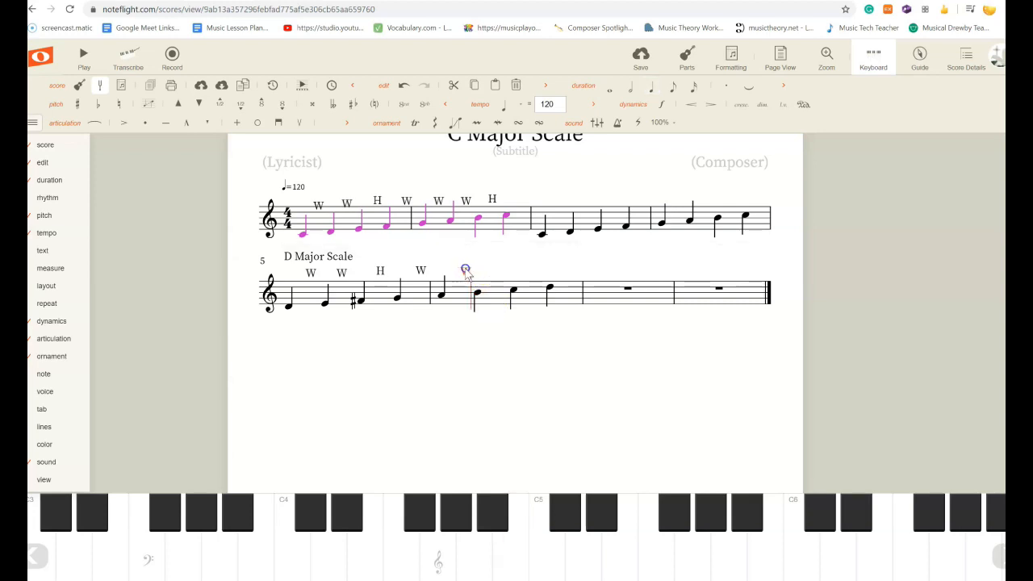
Raise the C5 in measure 6 to C♯5 using the keyboard's black key.
{"action": "left_click", "coordinate": [476, 294]}
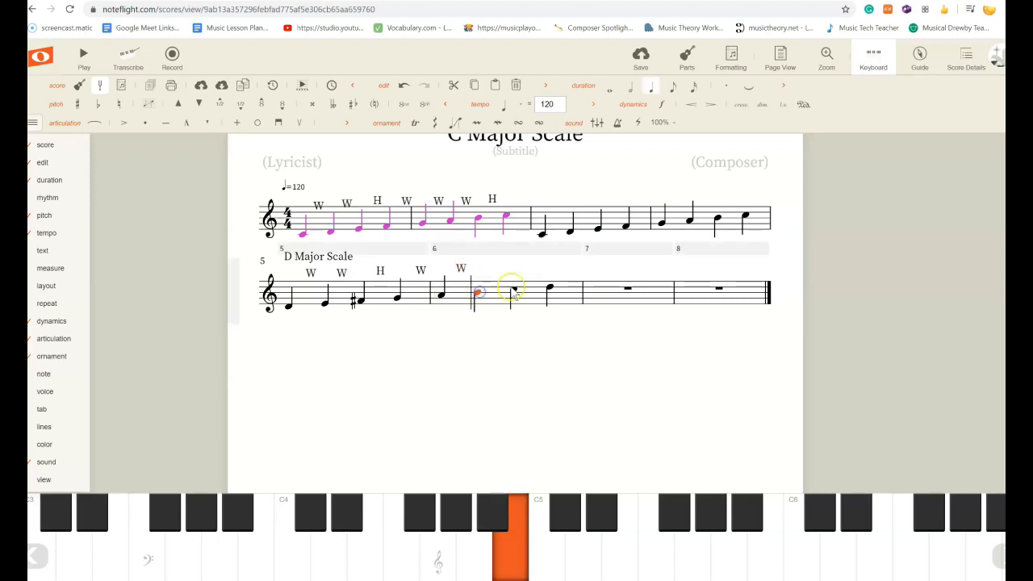
{"action": "left_click", "coordinate": [514, 290]}
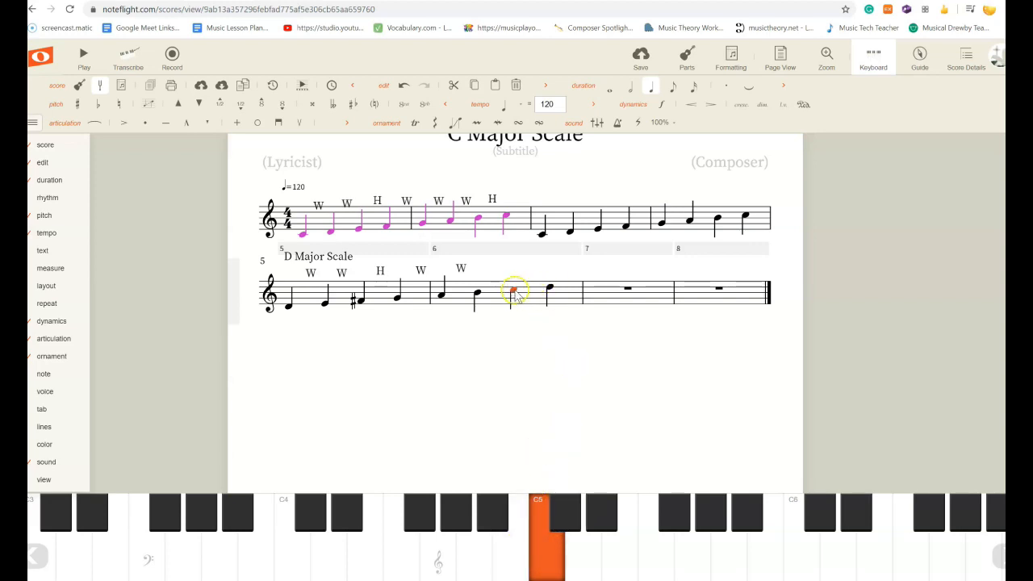
{"action": "left_click", "coordinate": [560, 516]}
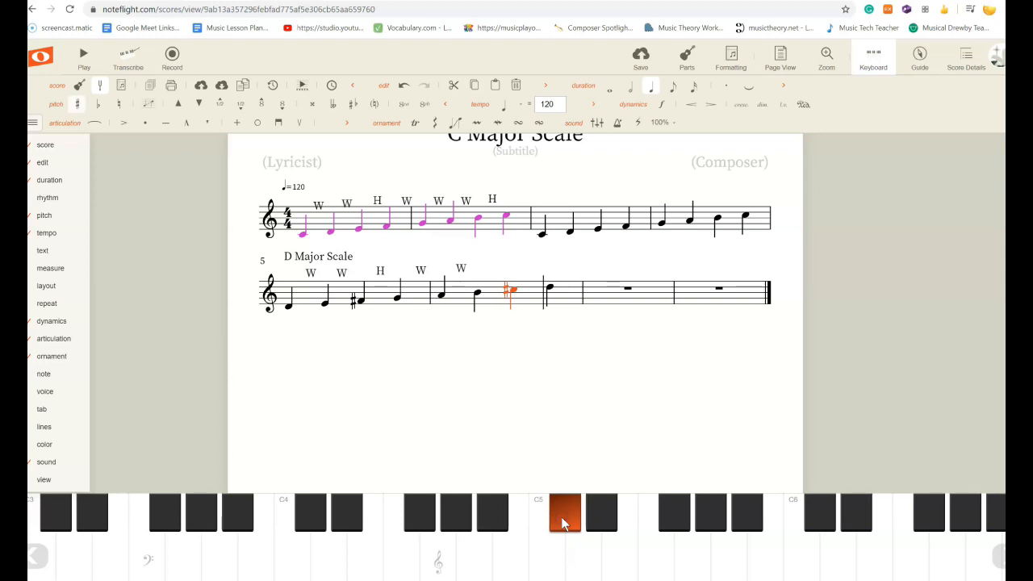
Add a W label between B4 and C♯5 and align it above that interval.
{"action": "left_click", "coordinate": [477, 296]}
{"action": "left_click", "coordinate": [510, 291]}
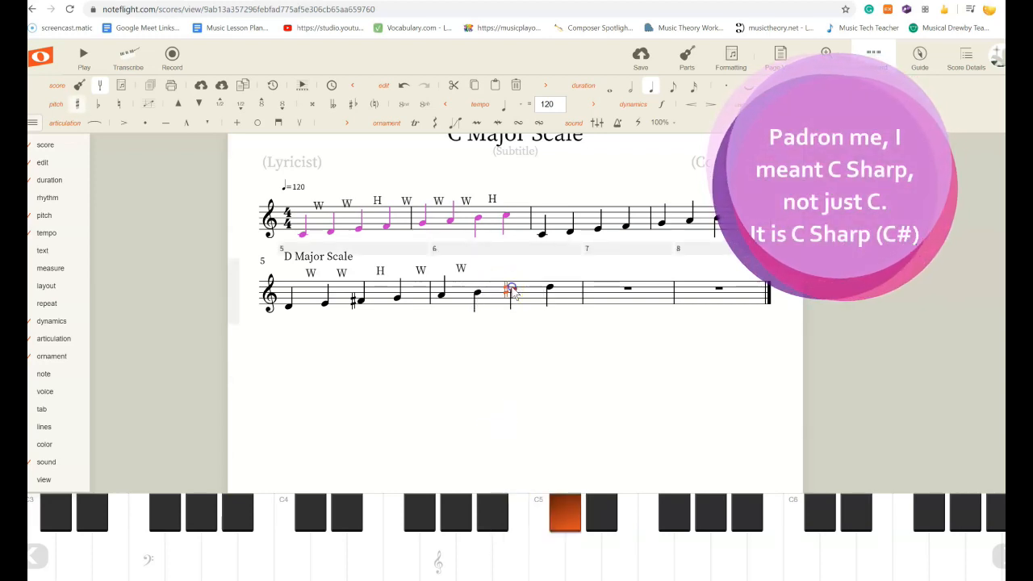
{"action": "type", "text": "W"}
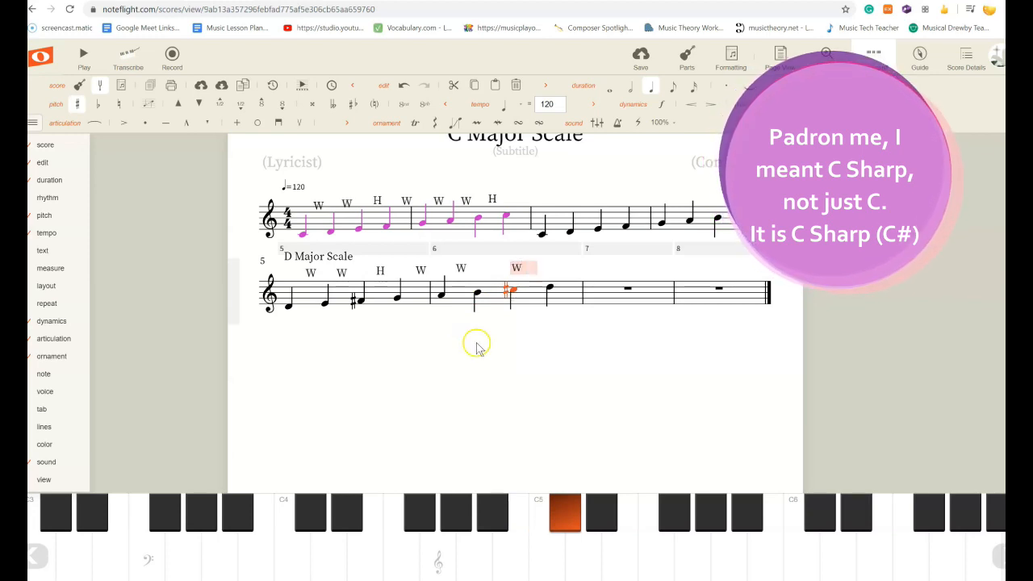
{"action": "left_click", "coordinate": [484, 350]}
{"action": "left_click", "coordinate": [503, 267]}
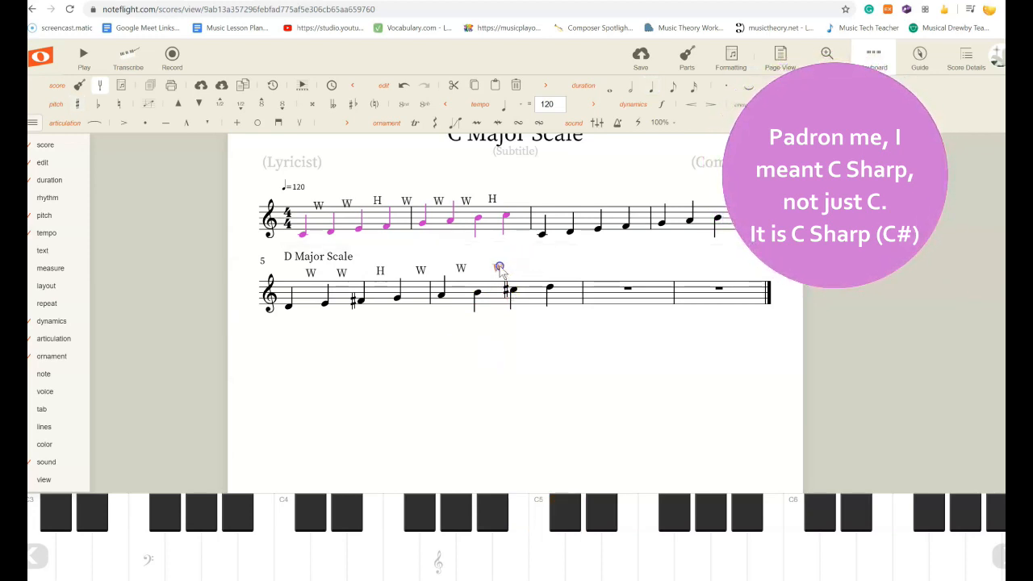
Add an H label between C♯5 and D5 and align it above that interval.
{"action": "left_click", "coordinate": [509, 291]}
{"action": "left_click", "coordinate": [545, 289]}
{"action": "left_click", "coordinate": [548, 290]}
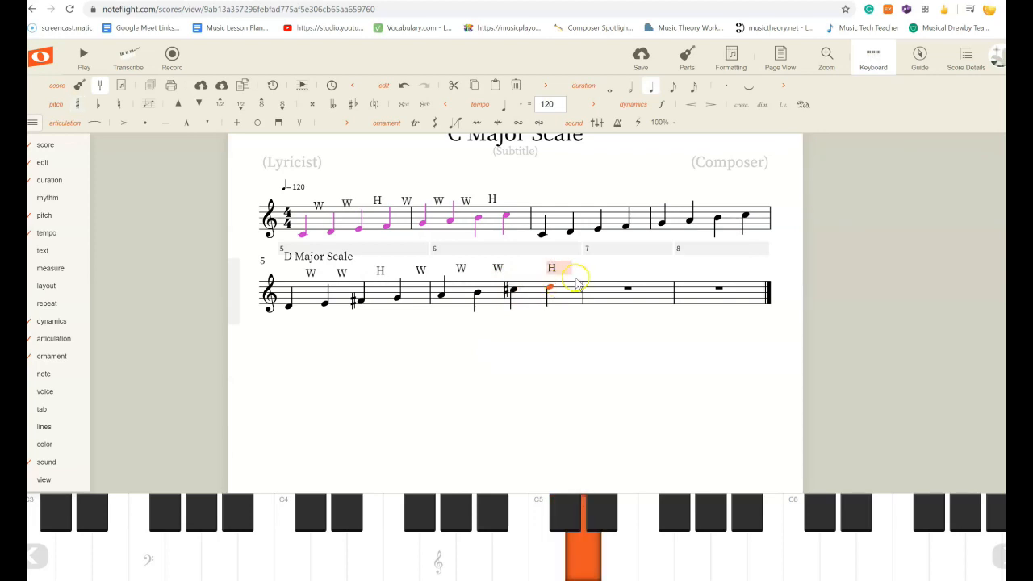
{"action": "left_click", "coordinate": [585, 311]}
{"action": "left_click_drag", "start_coordinate": [552, 267], "coordinate": [532, 266]}
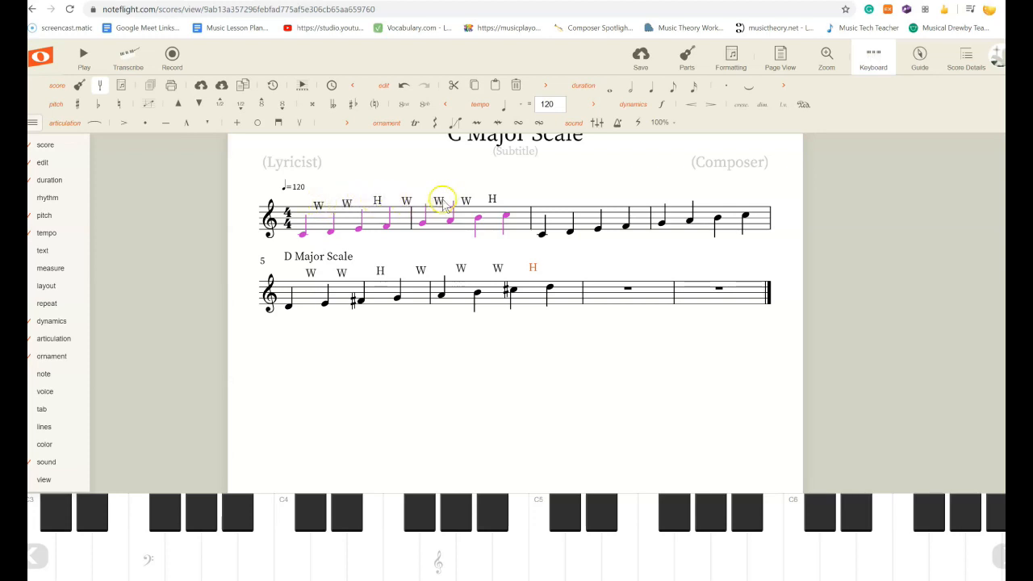
Review the D scale's W and H labels and play back the scale from measure 5.
{"action": "left_click", "coordinate": [310, 272]}
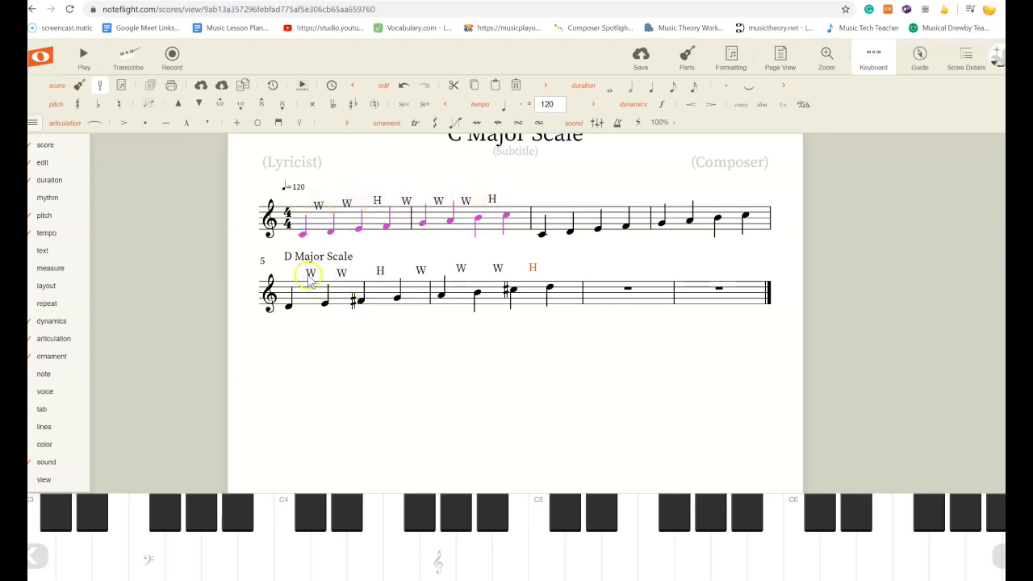
{"action": "left_click", "coordinate": [376, 273]}
{"action": "left_click", "coordinate": [421, 270]}
{"action": "left_click", "coordinate": [462, 267]}
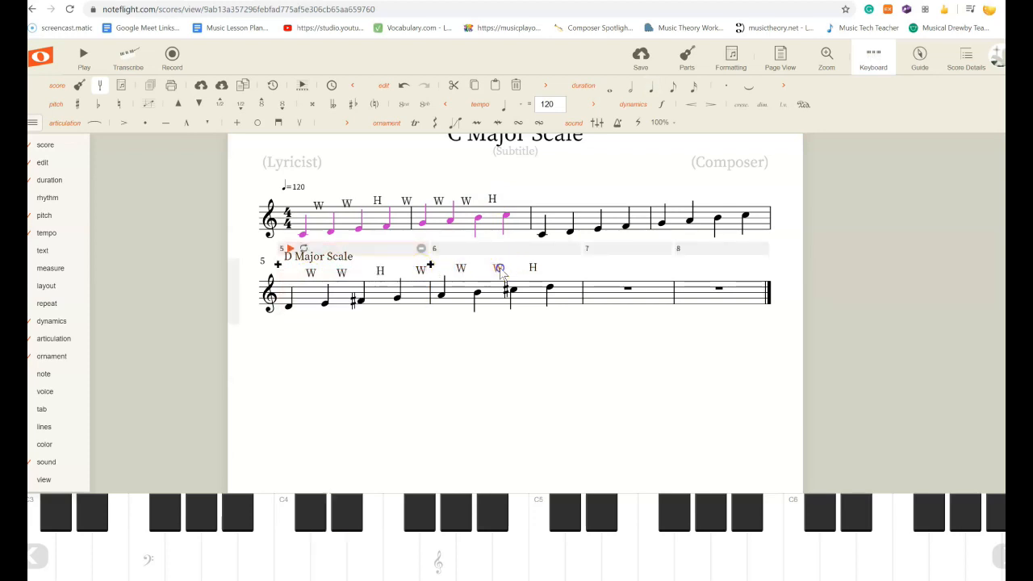
{"action": "left_click", "coordinate": [532, 268]}
{"action": "left_click", "coordinate": [304, 297]}
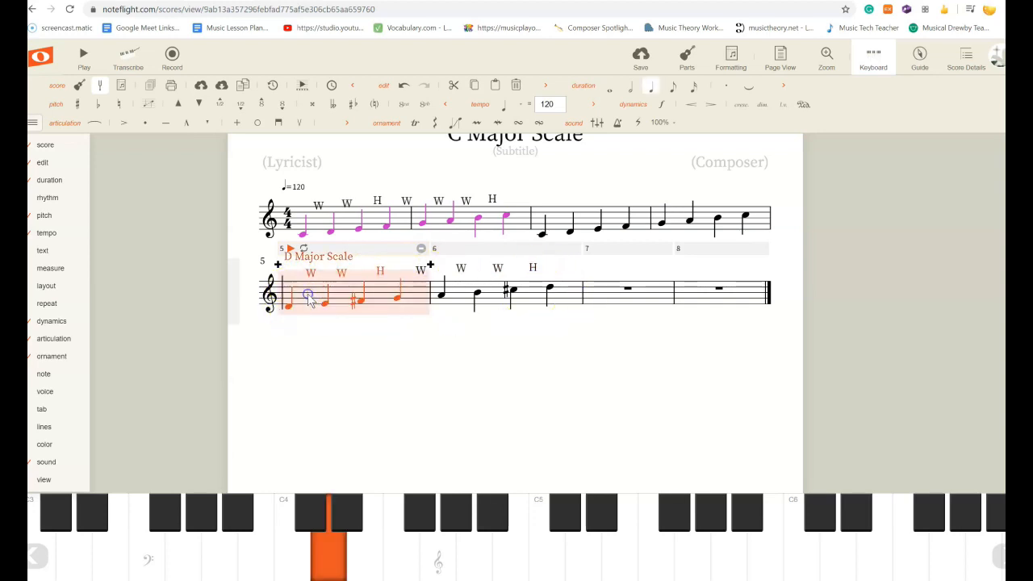
{"action": "key", "text": "space"}
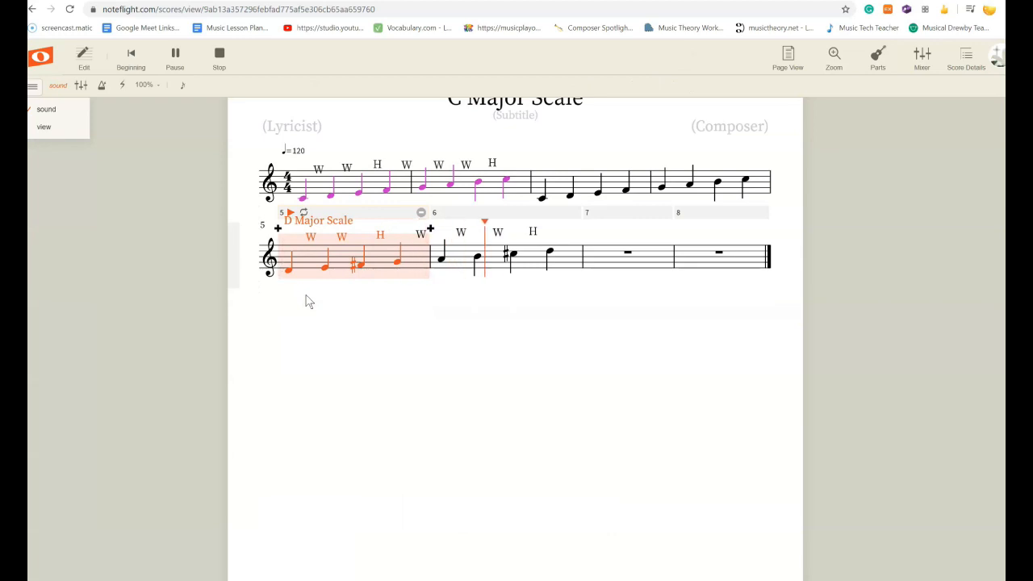
{"action": "left_click", "coordinate": [467, 331]}
{"action": "left_click", "coordinate": [511, 337]}
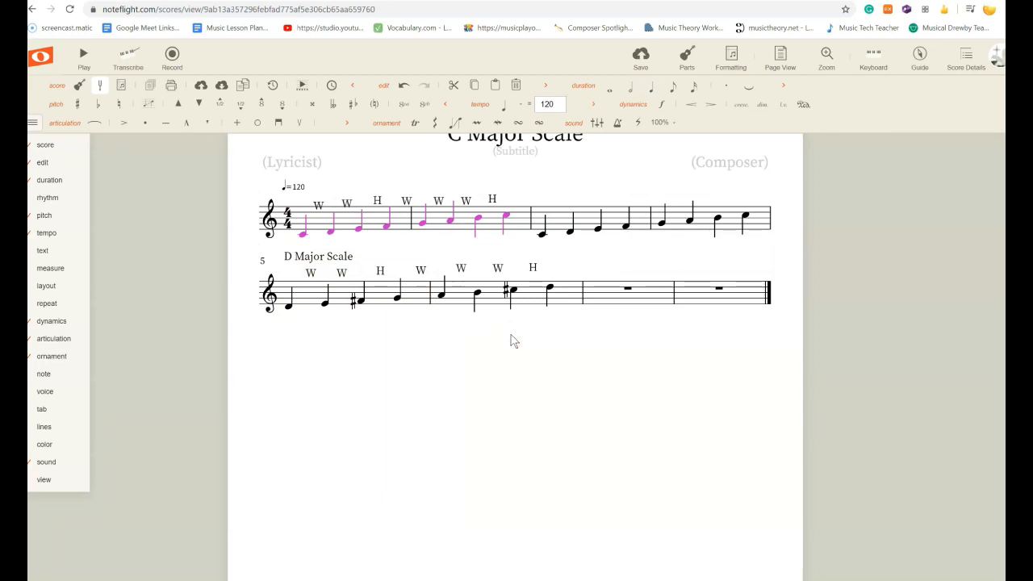
{"action": "left_click", "coordinate": [545, 337]}
Return to the top of the score and open the score options.
{"action": "scroll", "coordinate": [644, 404], "scroll_direction": "up", "scroll_amount": 1}
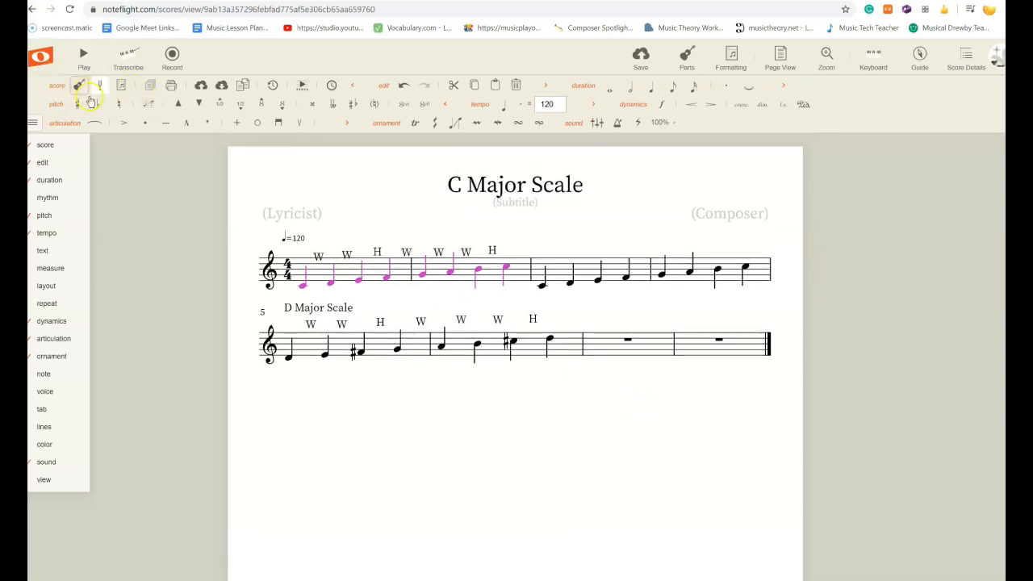
{"action": "mouse_move", "coordinate": [85, 150]}
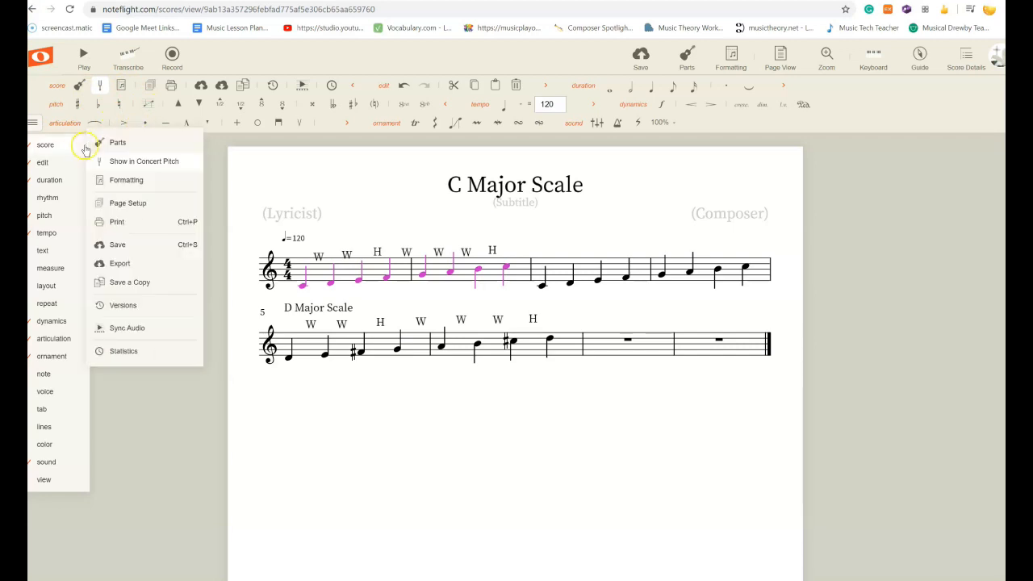